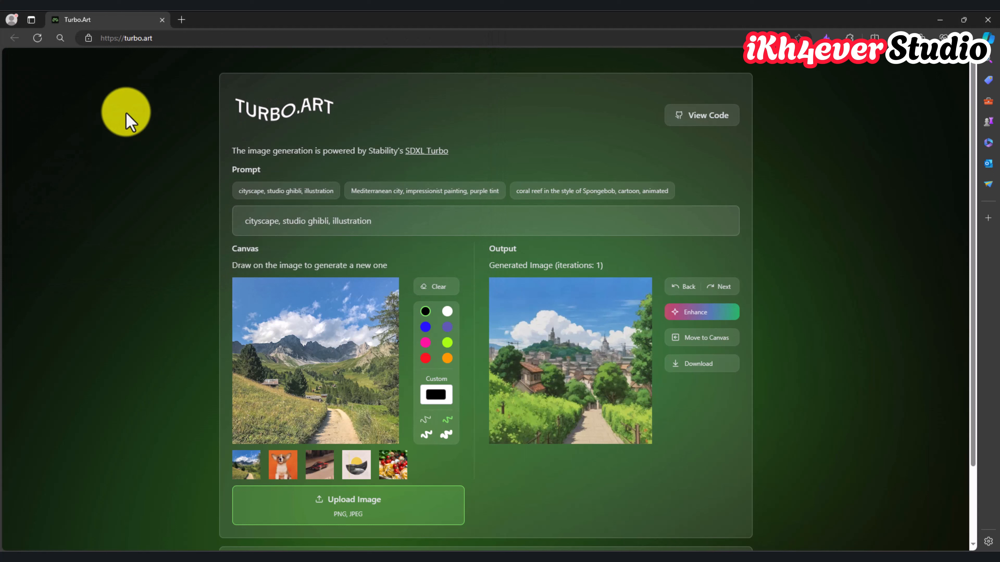
- Load the photo of the moonlit lake pier onto the canvas and set the brush colour to blue
double_click(125, 114)
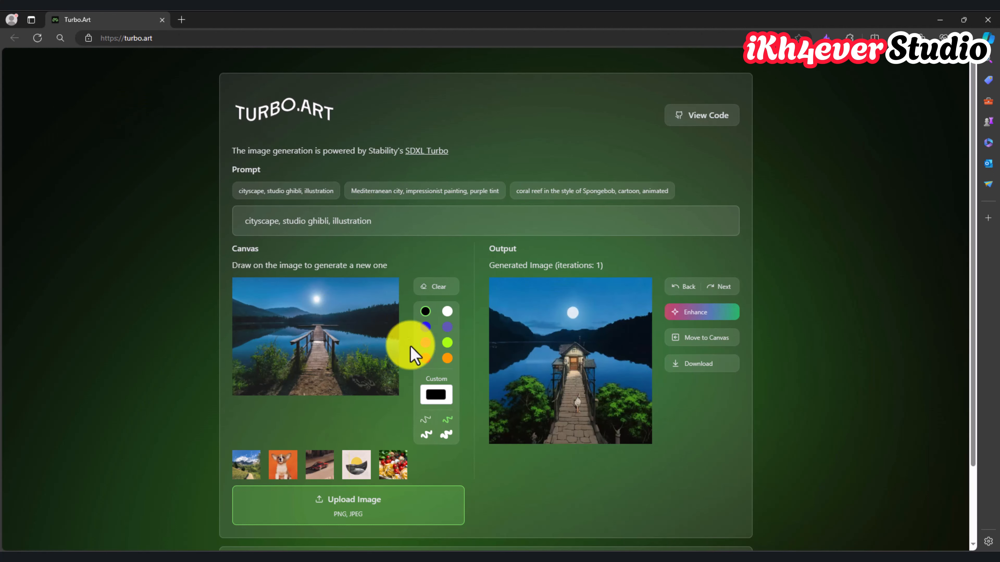
double_click(252, 228)
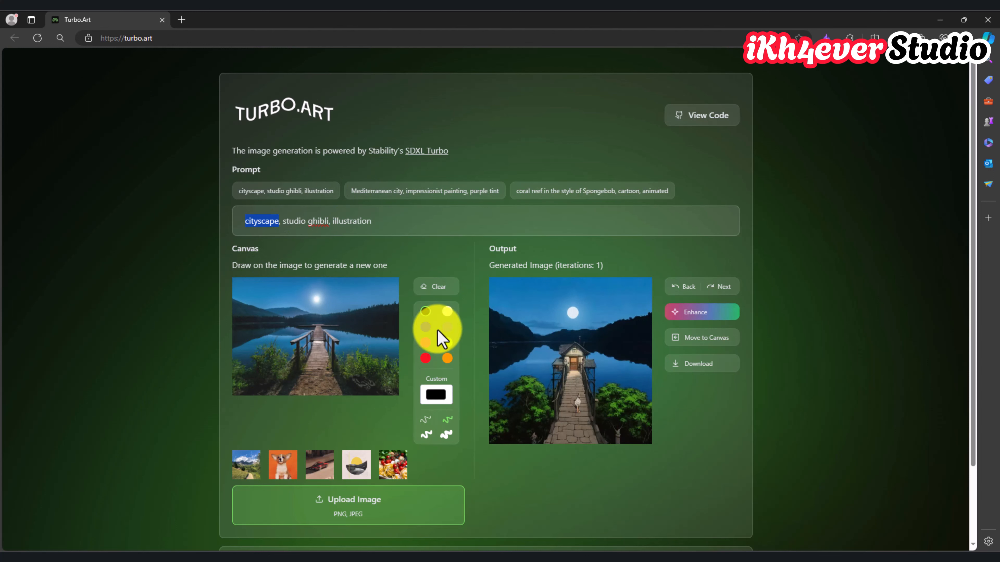
left_click(426, 329)
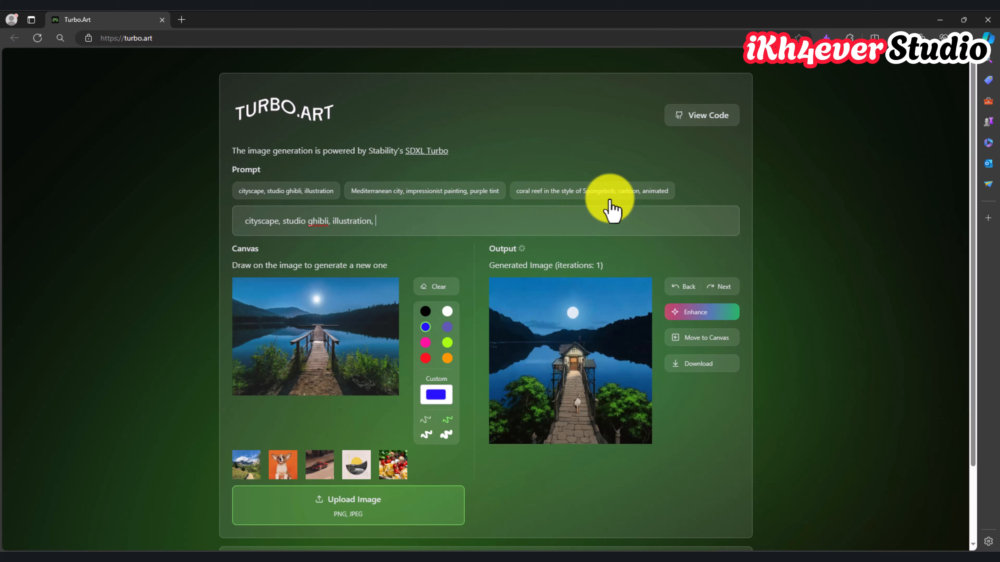
- Try adding "2 puppy" to the end of the prompt, and change that addition to "2 cat sit with small"
type("2 ")
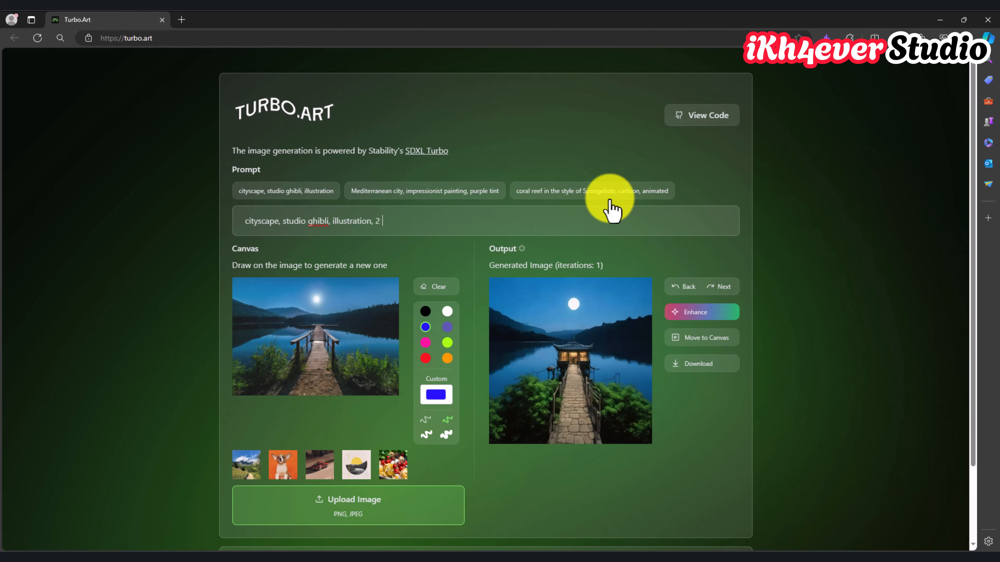
type("puppy")
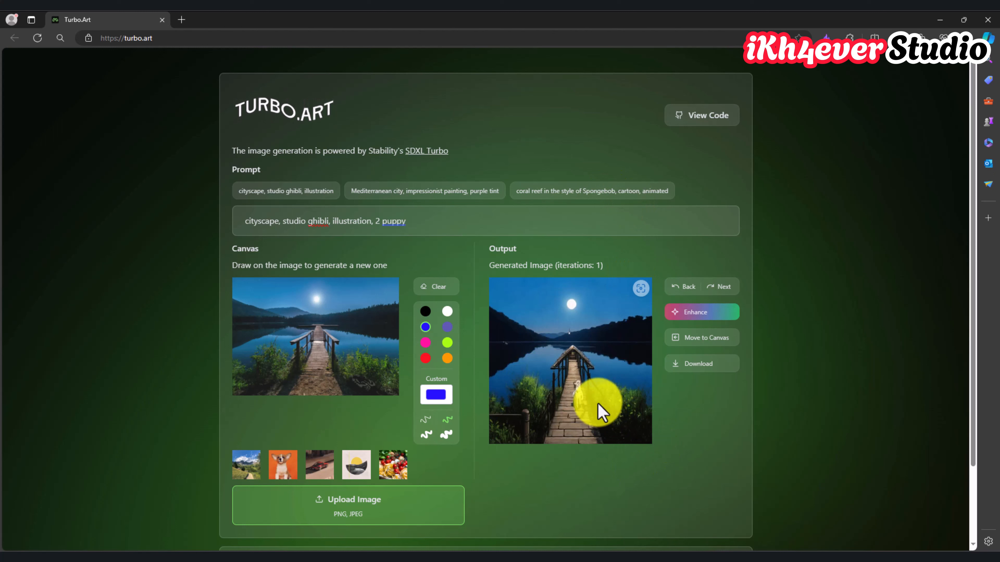
double_click(395, 221)
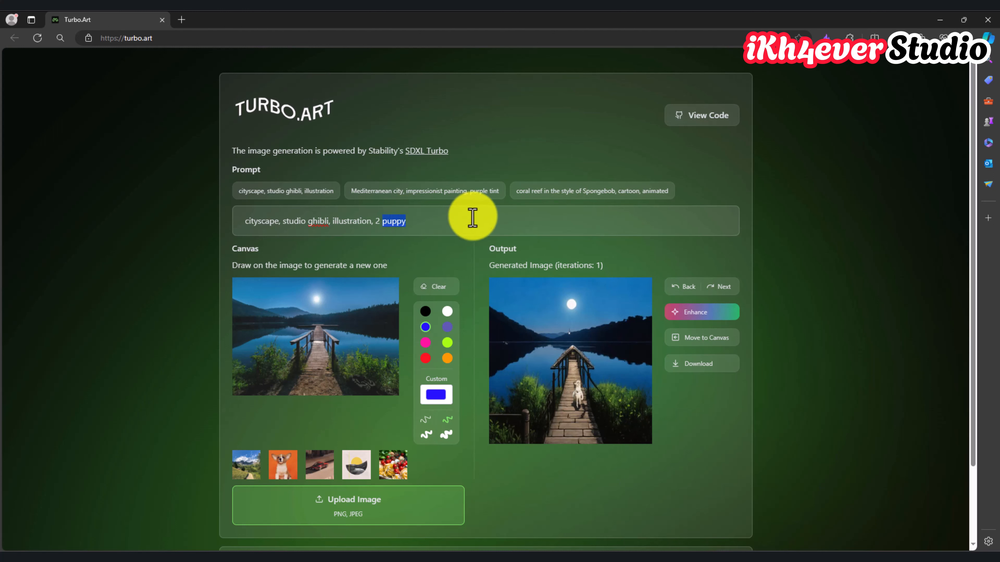
type("cat")
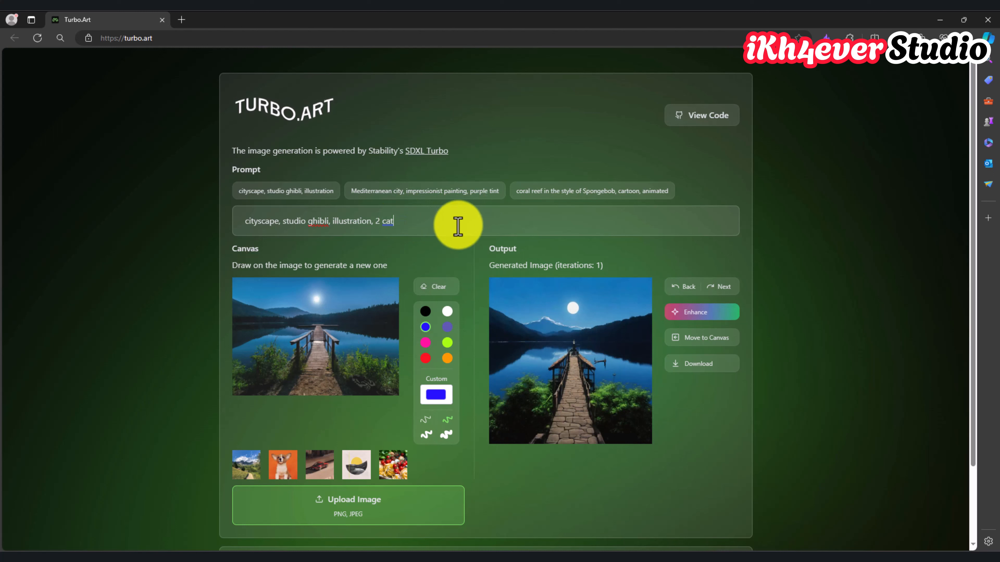
type(" sit")
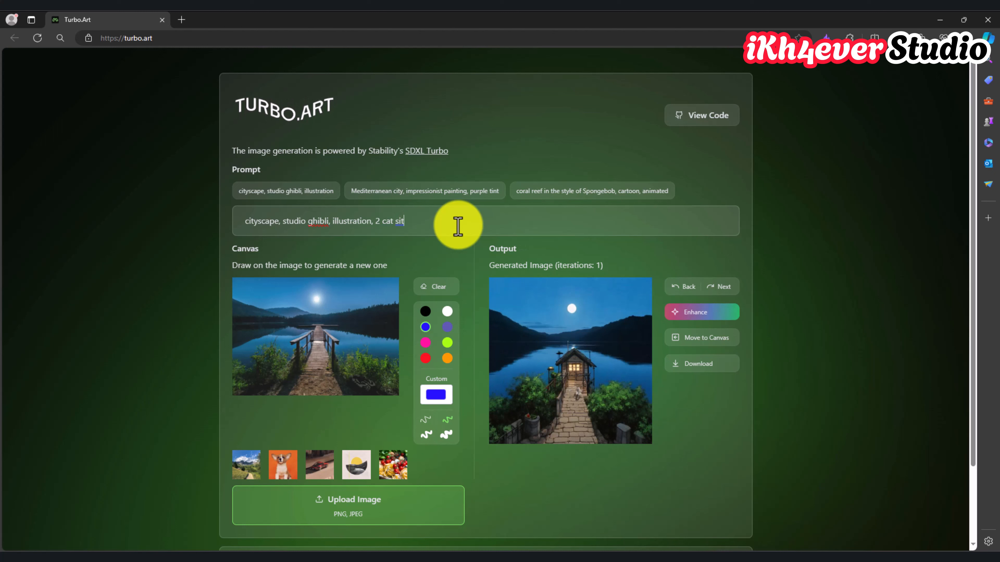
type(" with small")
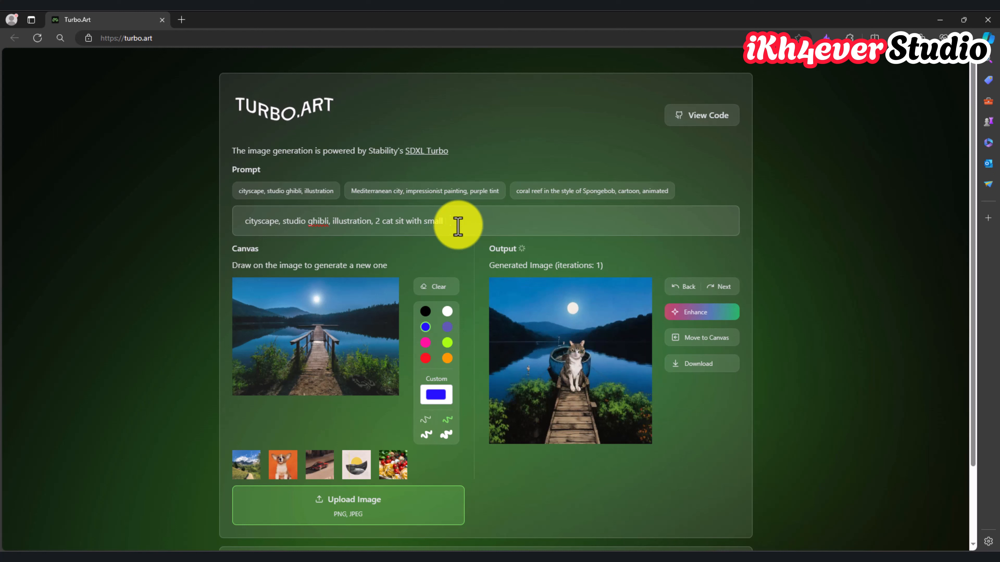
- Replace "2 cat sit with small" at the end of the prompt with "a couple way on the water, two moon"
key("BackSpace")
key("BackSpace")
key("BackSpace")
key("BackSpace")
key("BackSpace")
key("BackSpace")
key("BackSpace")
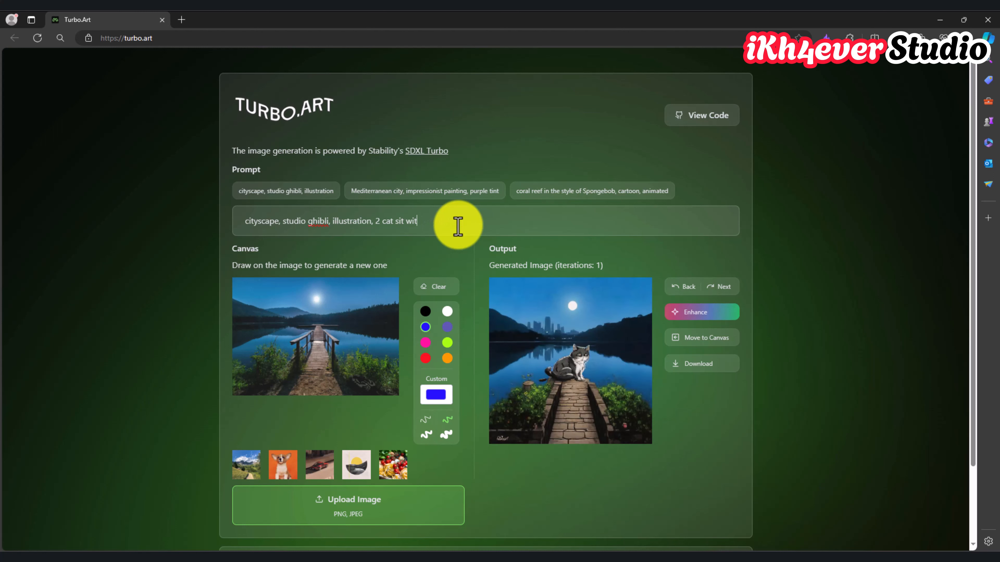
key("BackSpace")
key("BackSpace")
key("BackSpace")
key("BackSpace")
key("BackSpace")
key("BackSpace")
key("BackSpace")
key("BackSpace")
key("BackSpace")
key("BackSpace")
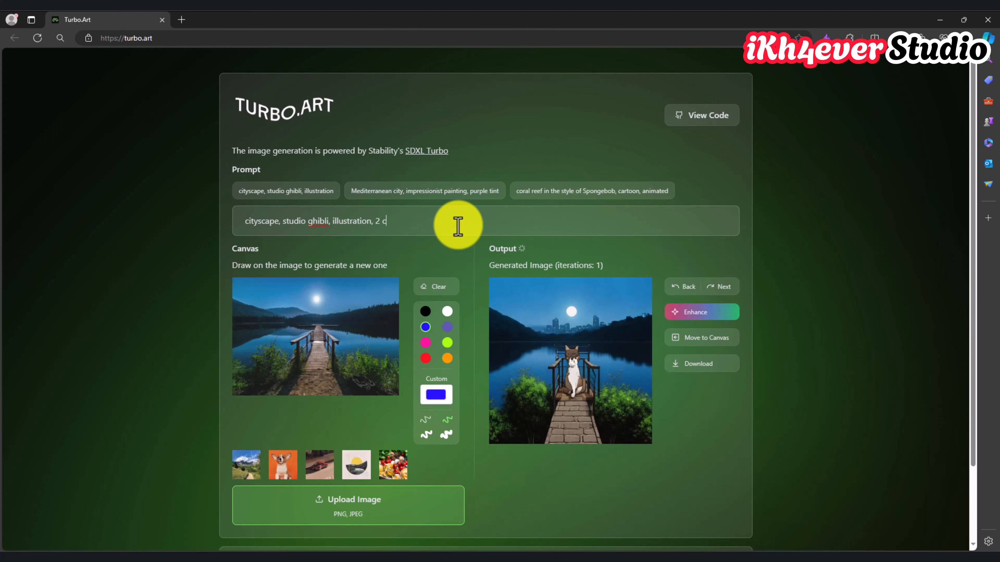
key("BackSpace")
key("BackSpace")
key("BackSpace")
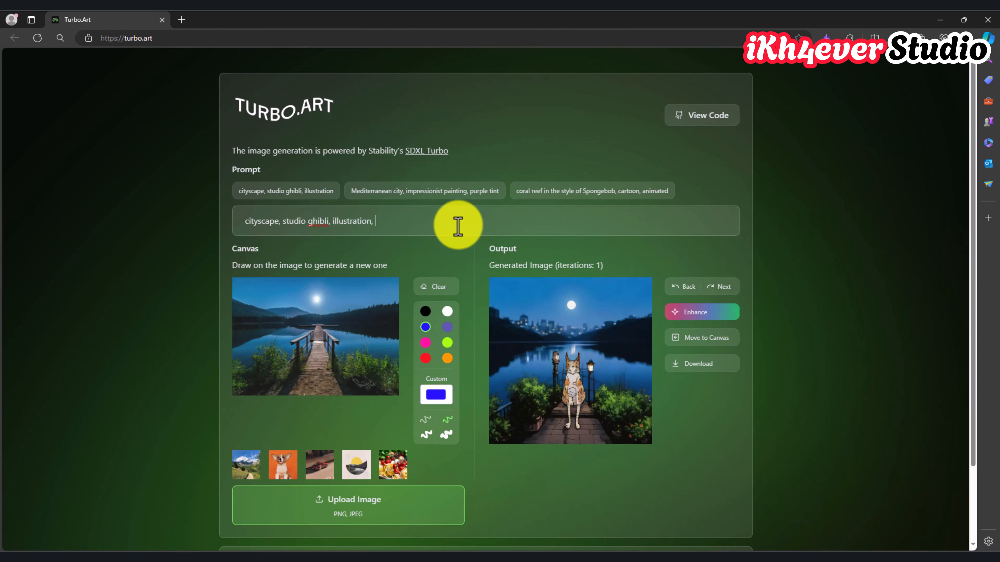
type("a couple")
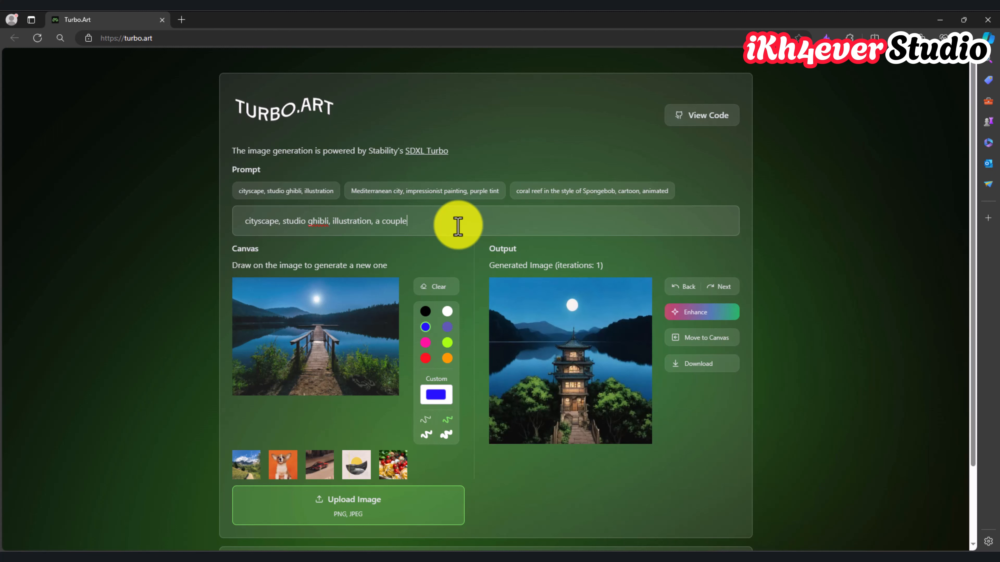
type("wa")
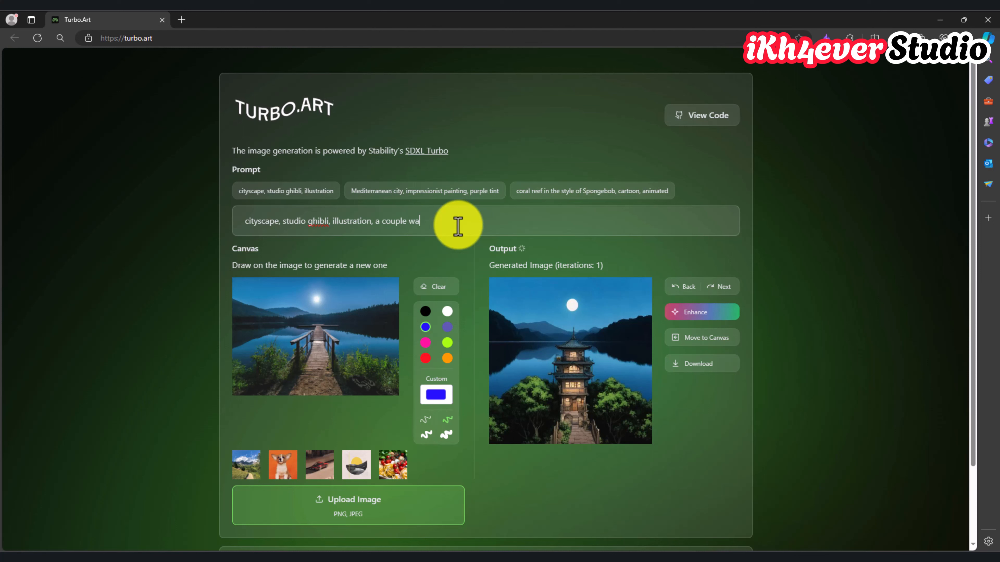
type("y on the water, t")
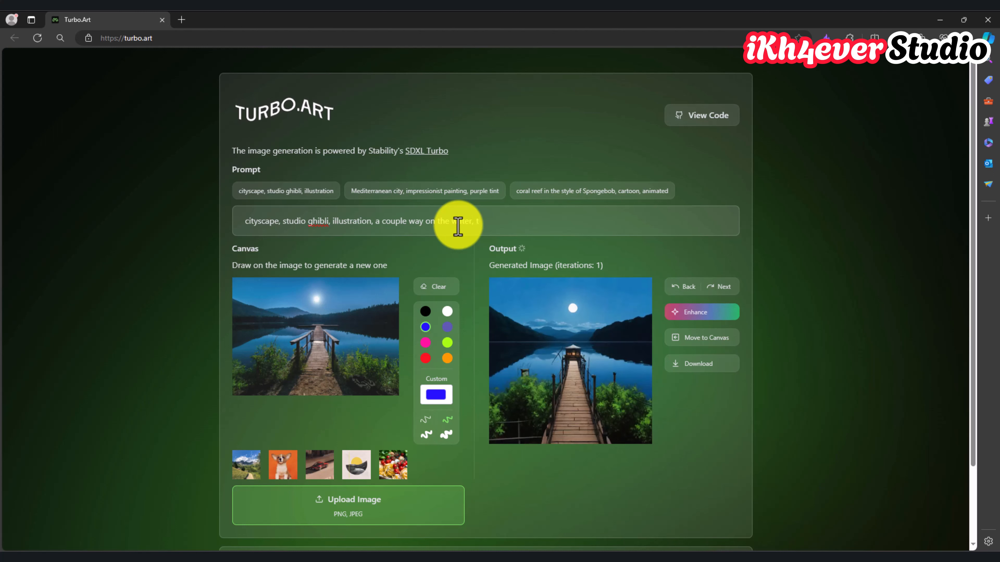
type("wo moon")
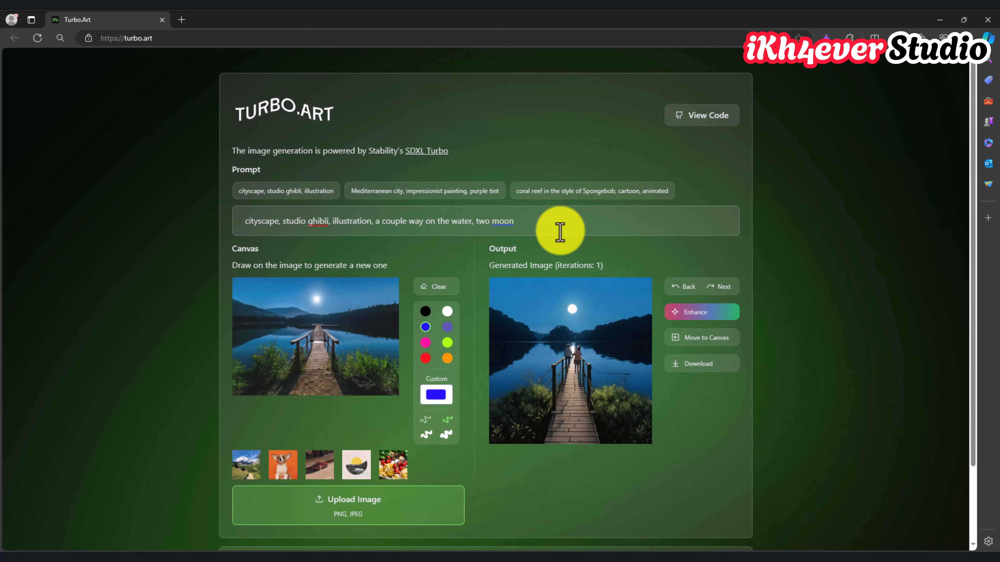
- Append ", red sky" to the end of the prompt
type(", ")
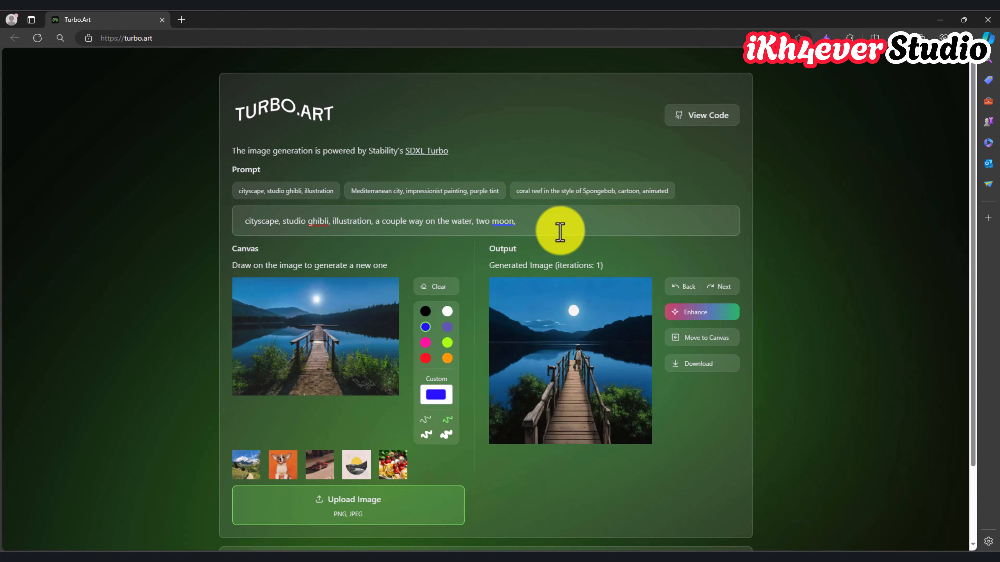
type("red ")
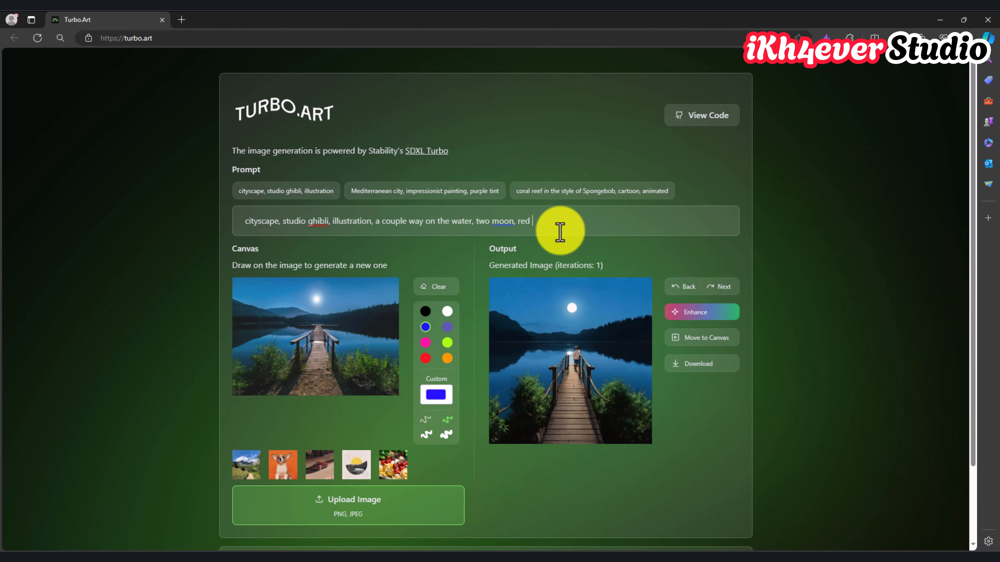
type("sky")
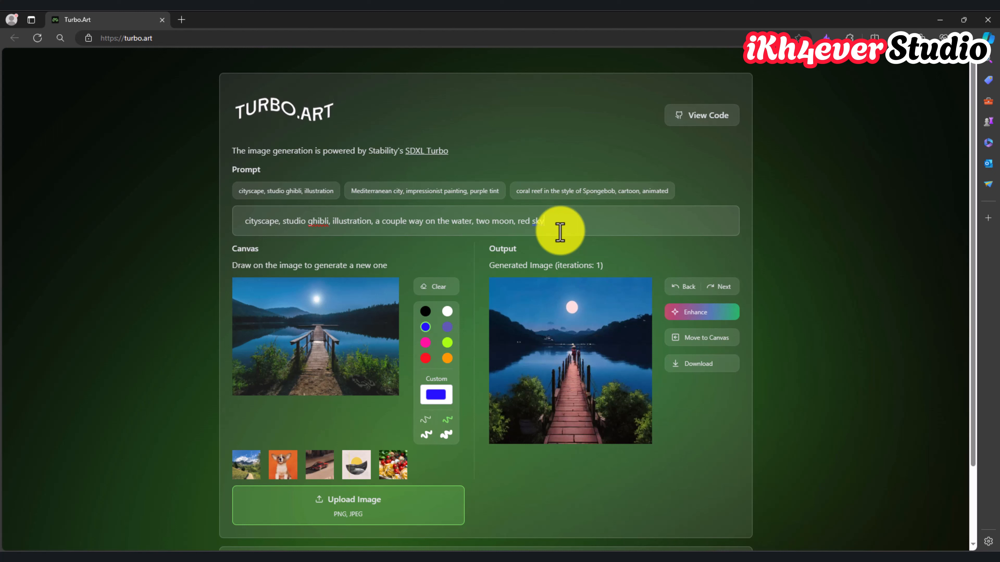
- Enhance the generated image of the couple on the pier and download it
left_click(705, 320)
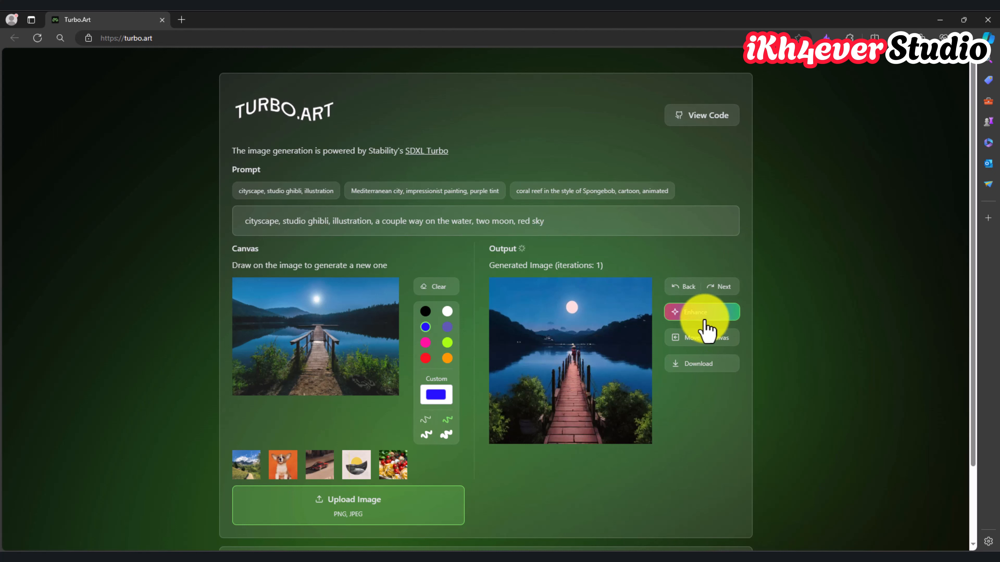
left_click(704, 327)
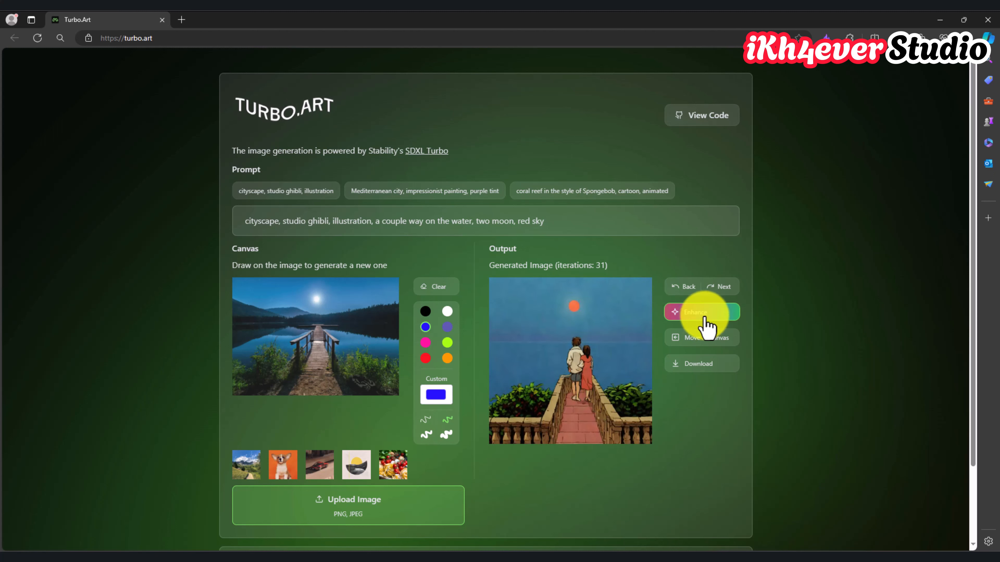
left_click(621, 328)
left_click(709, 371)
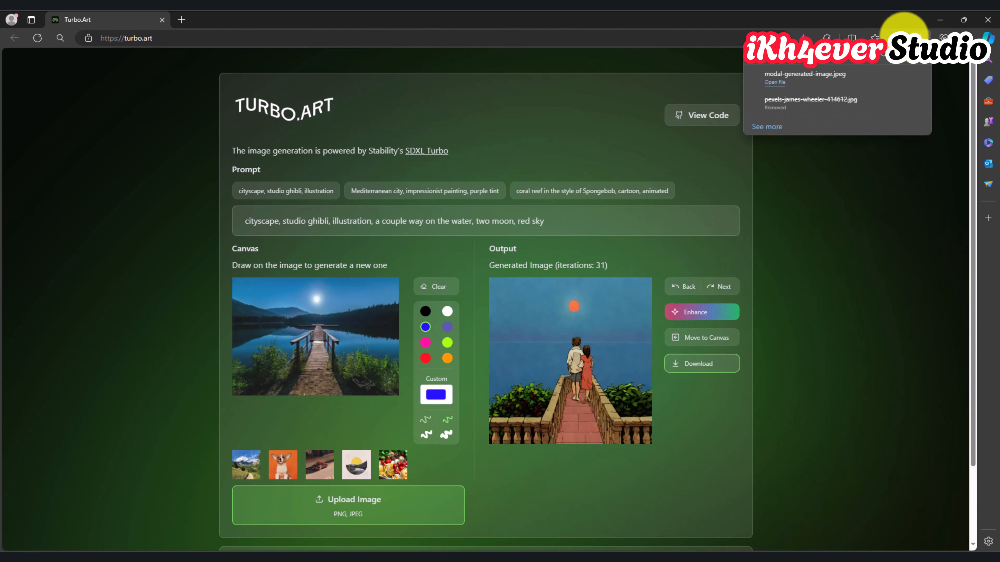
- Open the downloaded modal-generated-image.jpeg, inspect it in an enlarged viewer window, and close the viewer
left_click(774, 84)
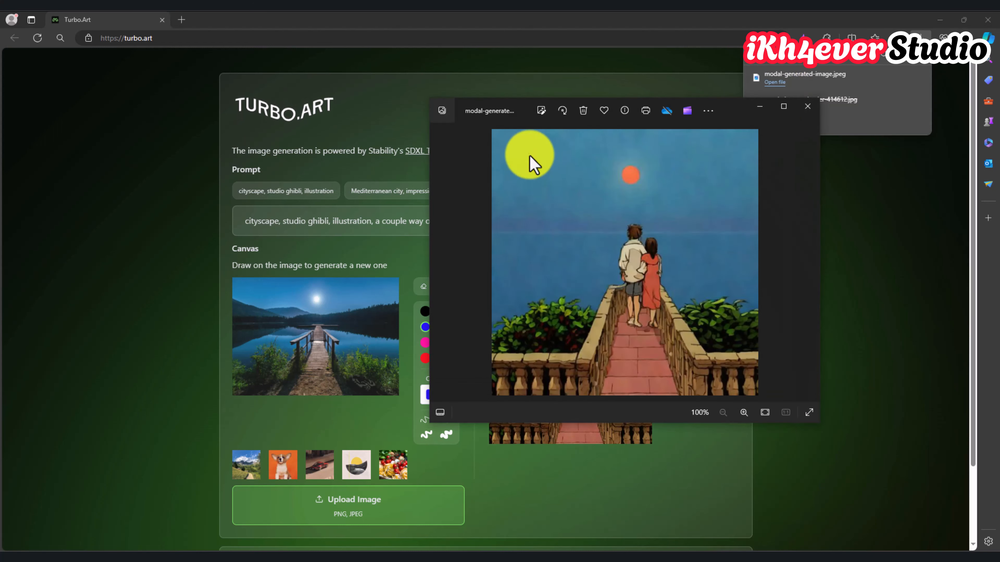
left_click_drag(513, 103, 314, 110)
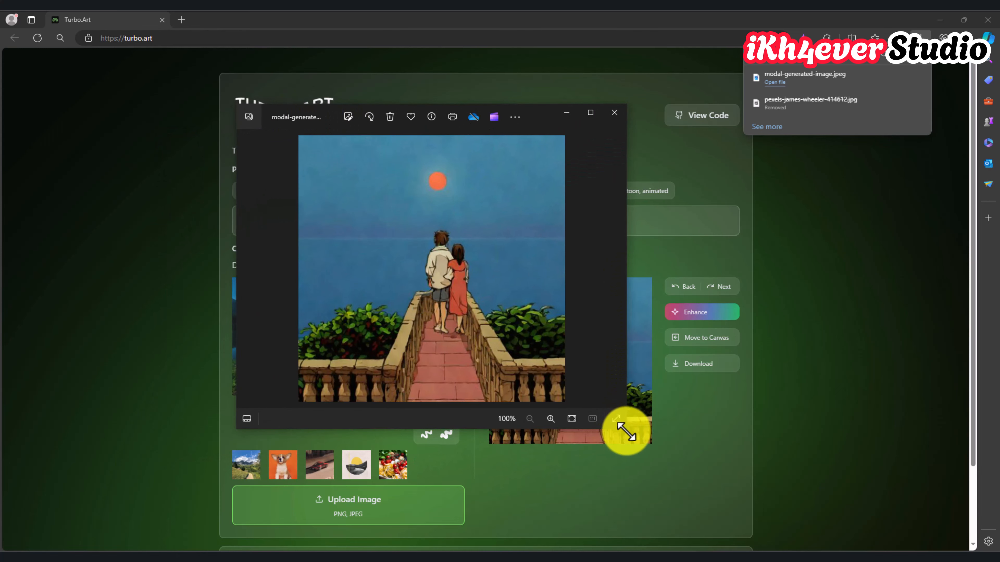
left_click_drag(626, 428, 773, 514)
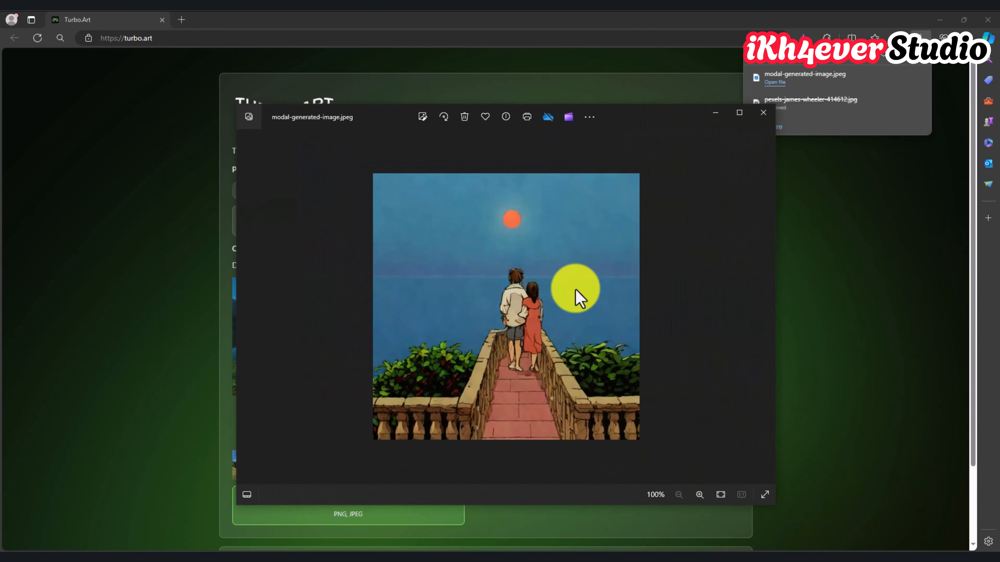
left_click_drag(614, 104, 506, 103)
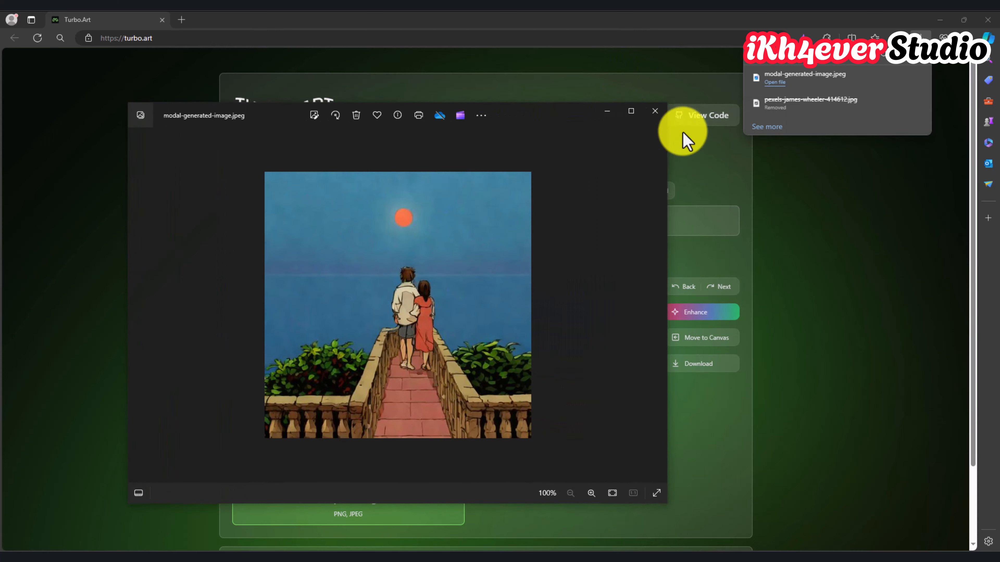
left_click(656, 112)
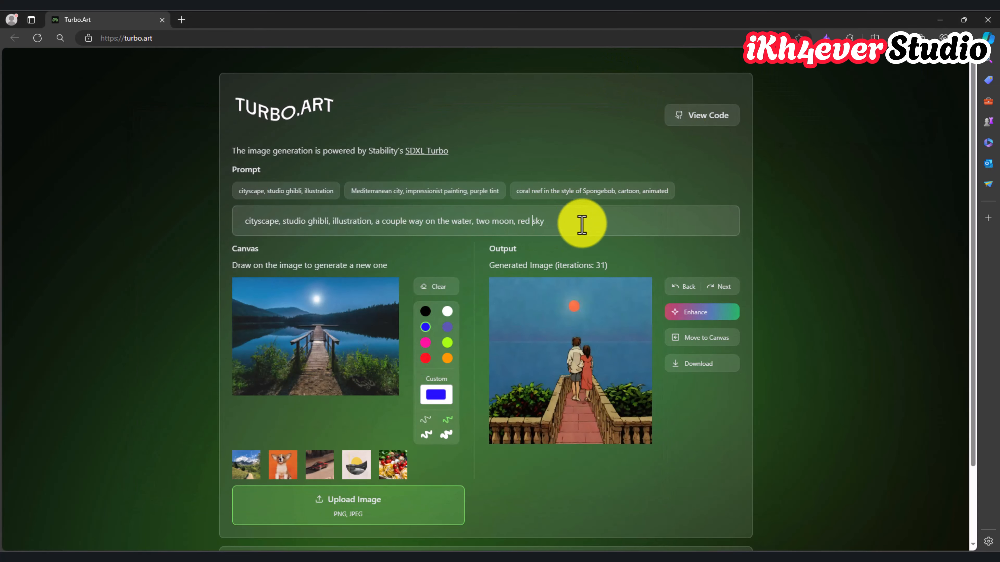
- Try the coral reef preset prompt, and download the image generated from the preset "Mediterranean city, impressionist painting, purple tint" instead
left_click(606, 192)
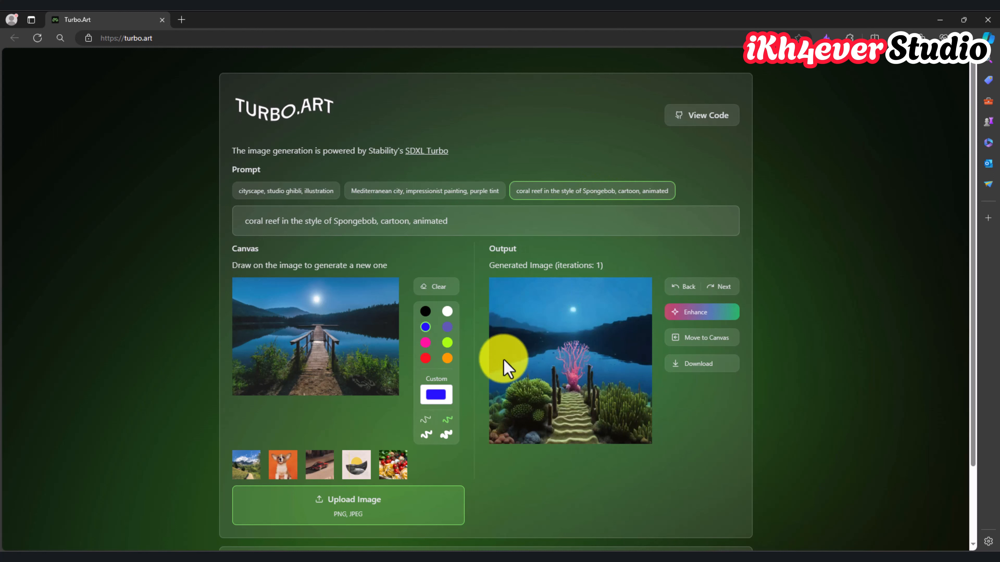
left_click(433, 193)
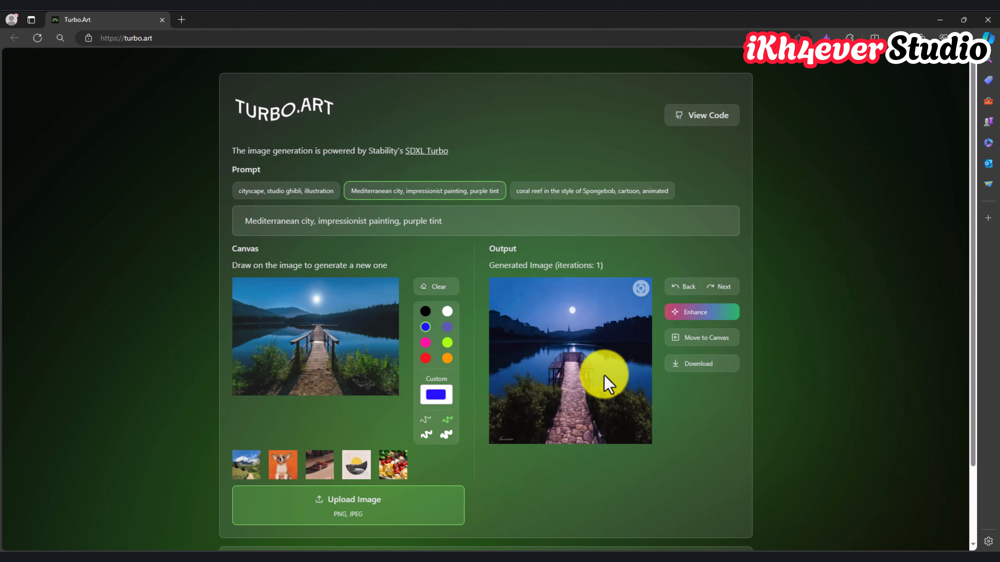
left_click(686, 367)
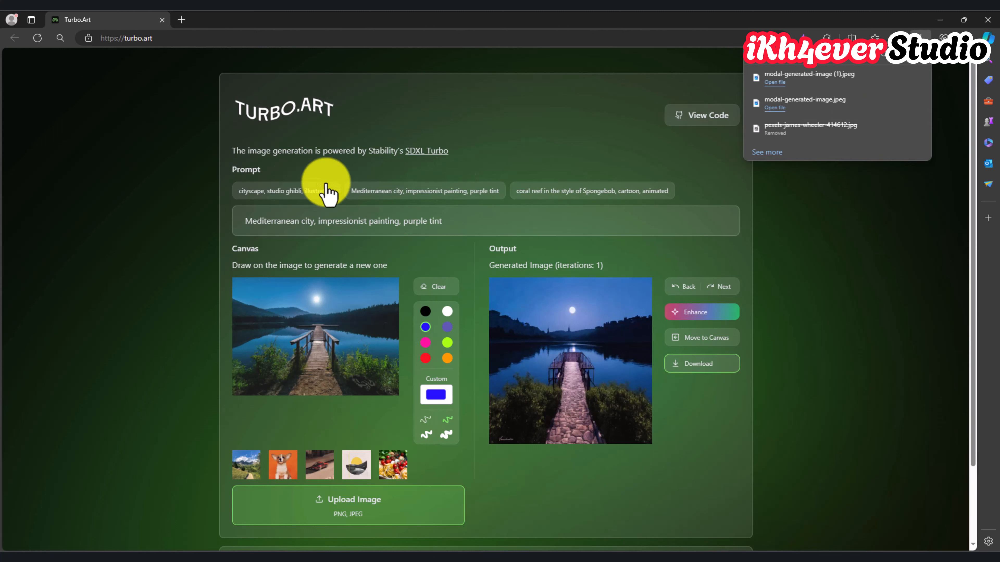
- Replace the whole prompt with "city on the water"
left_click(330, 217)
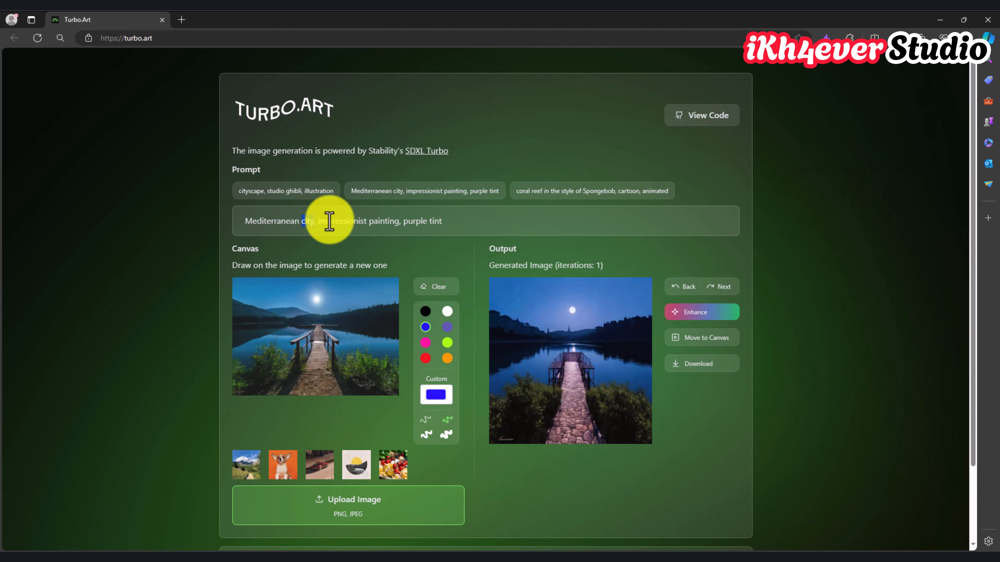
left_click(514, 221)
left_click_drag(514, 221, 245, 219)
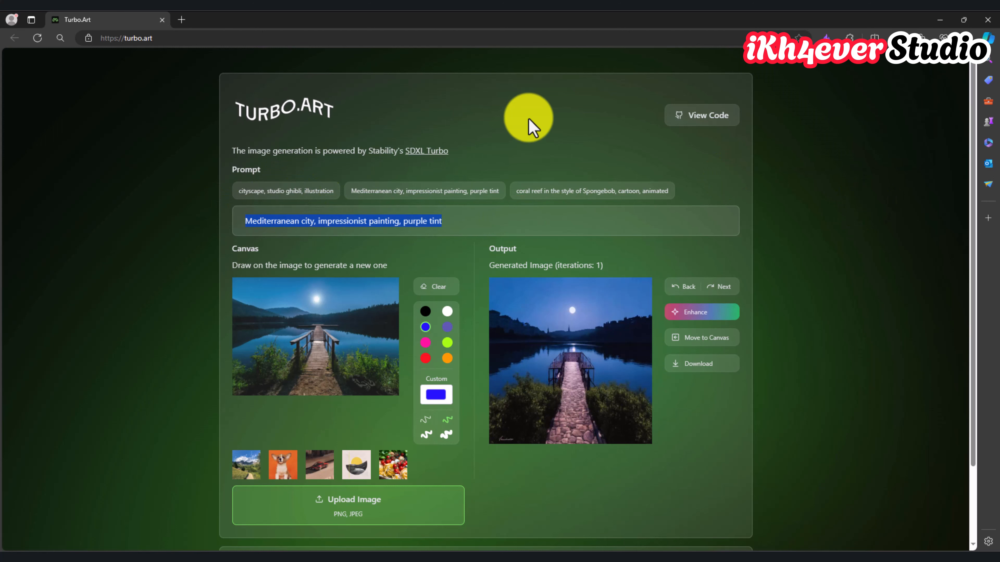
type("city o")
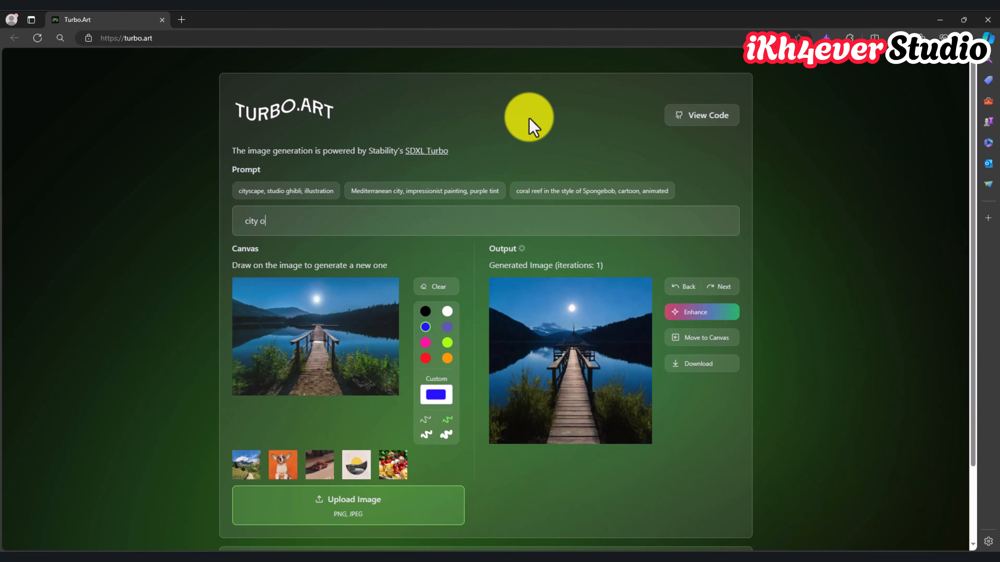
type("n the")
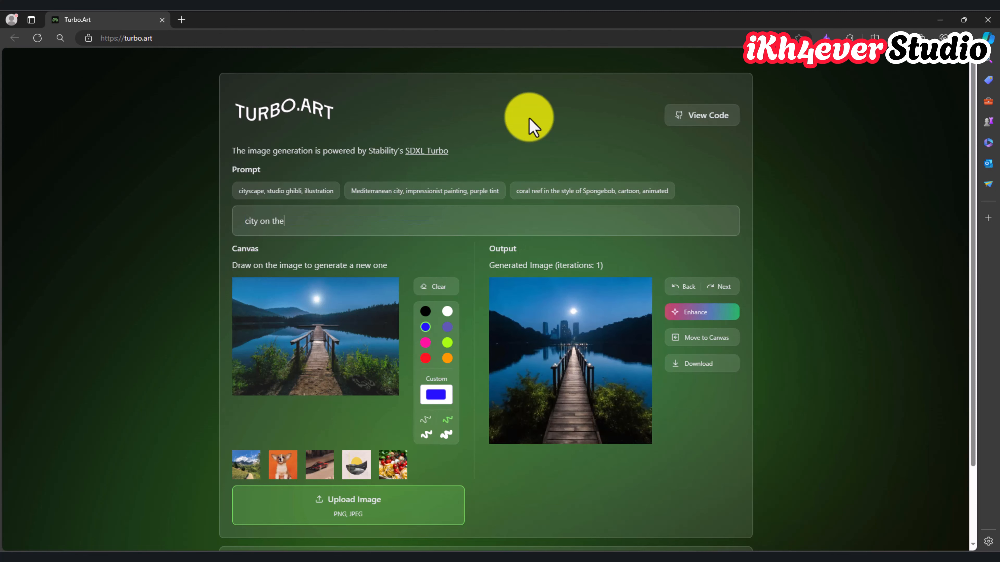
type(" water")
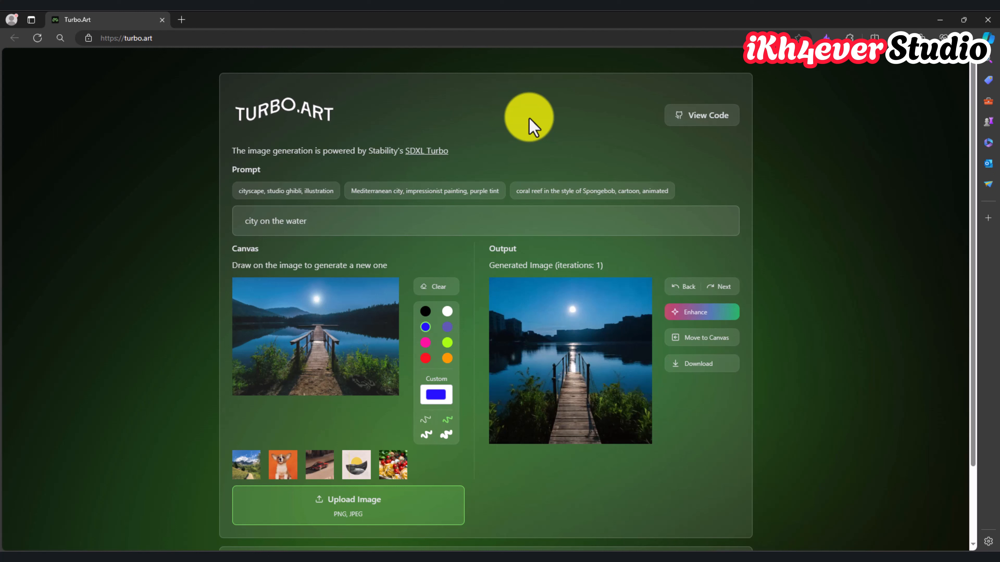
- Extend the prompt "city on the water" with ", god of dragon flying"
type(", god")
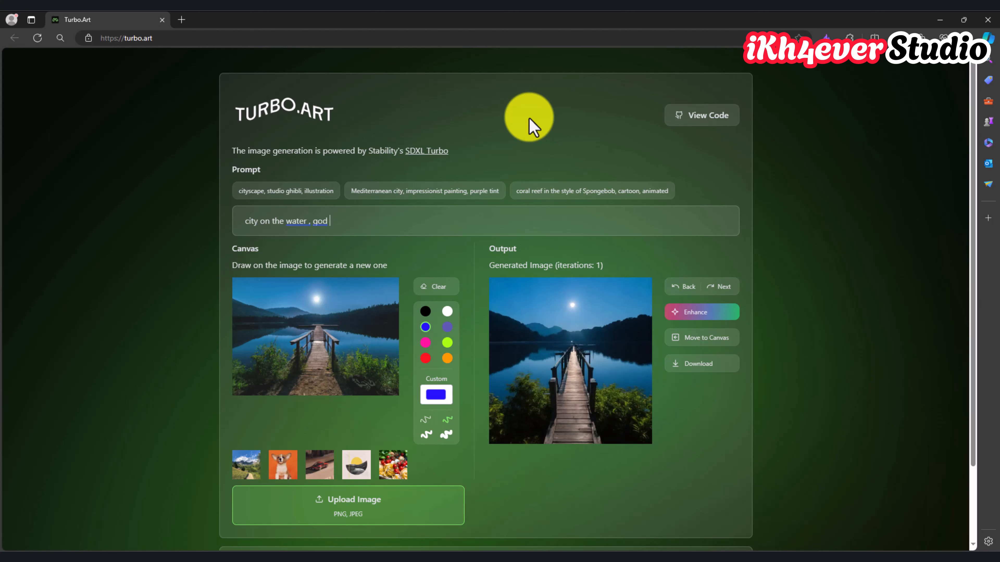
type(" of ")
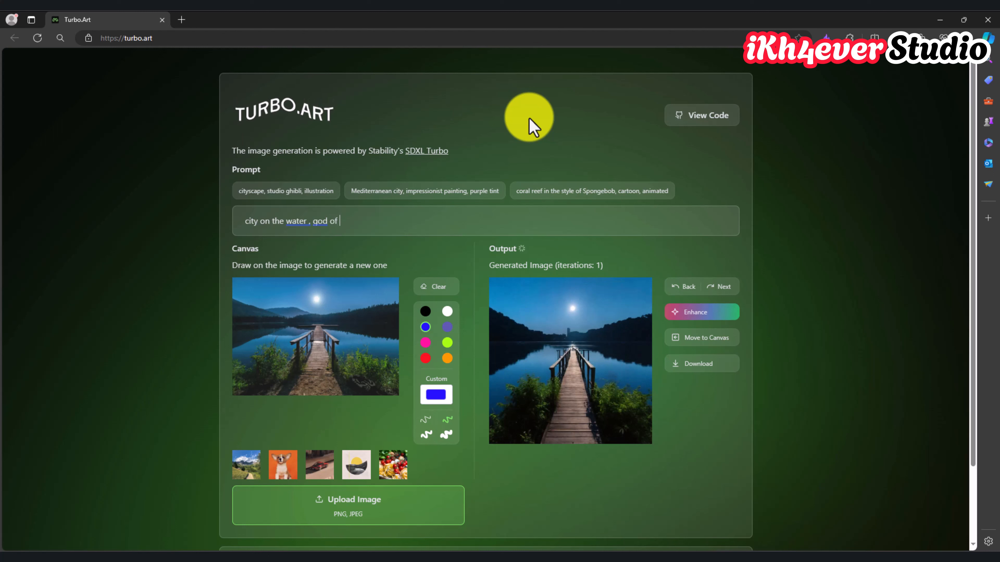
type("dragon")
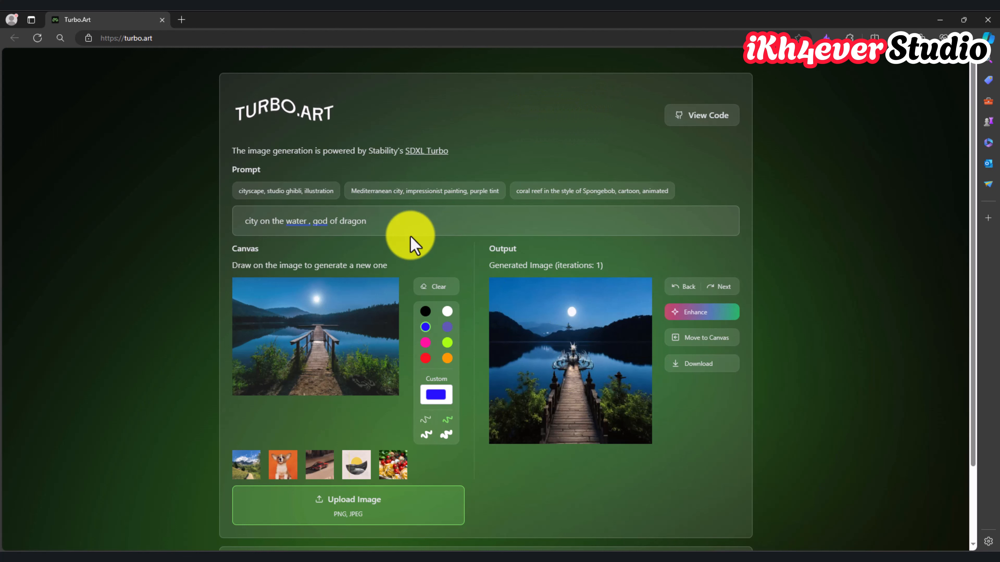
type(" fl")
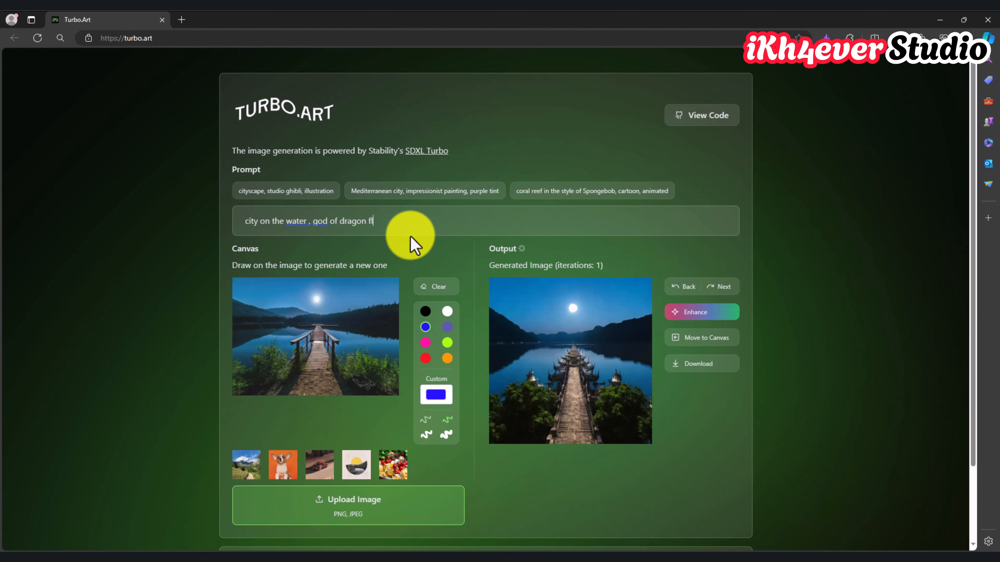
type("ying")
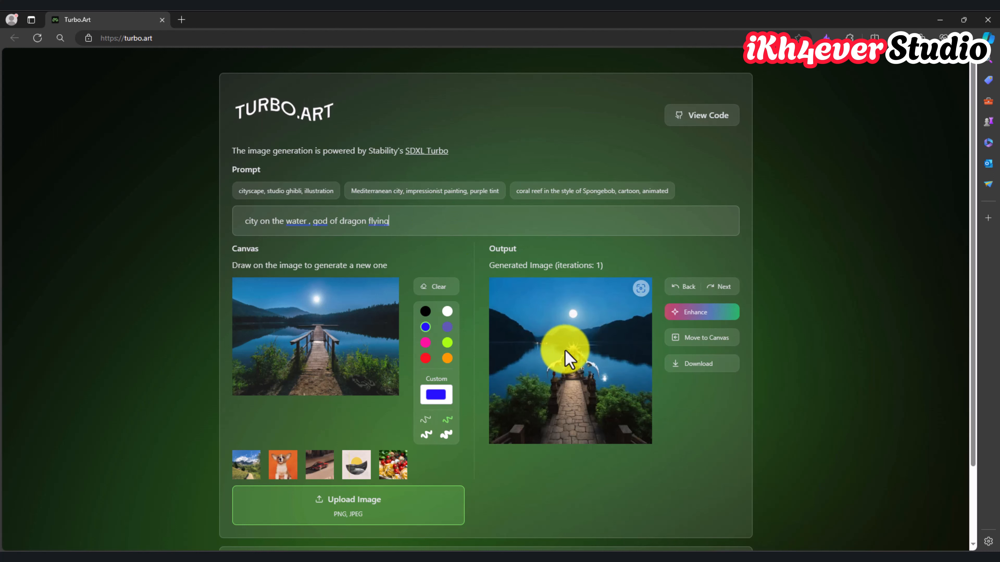
- Add ", small house, small palace" to the end of the prompt
type(", small ")
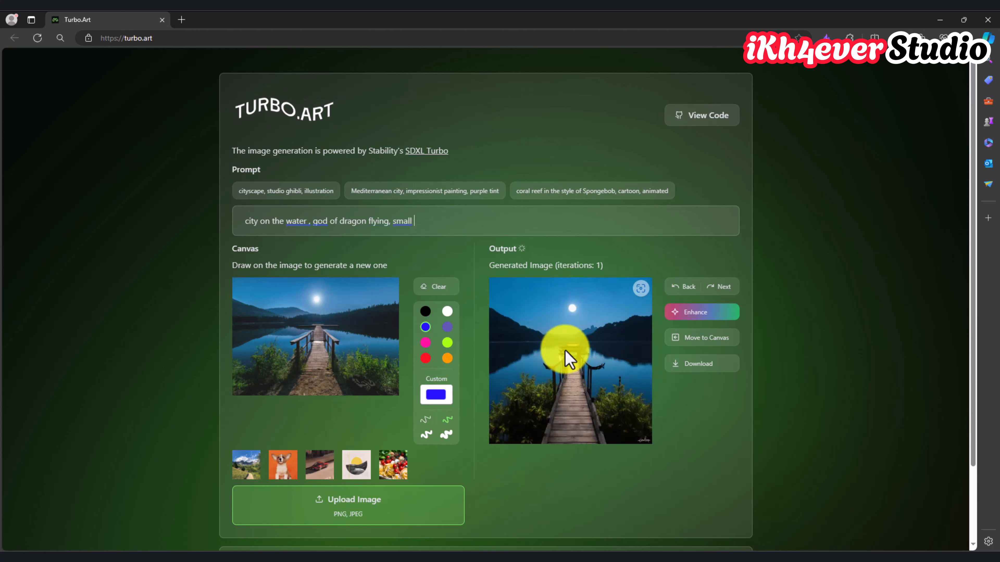
type("house,")
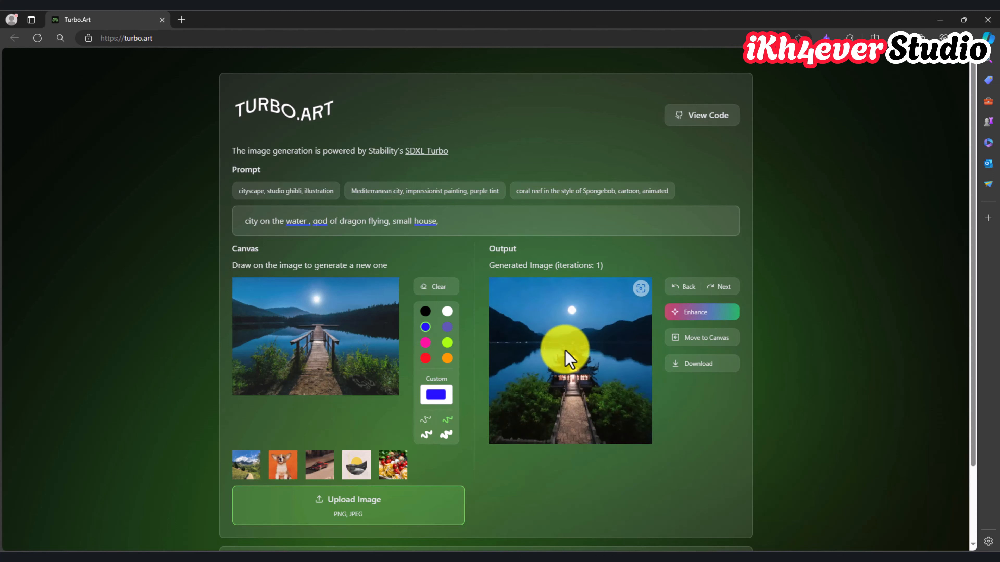
type(" small pal")
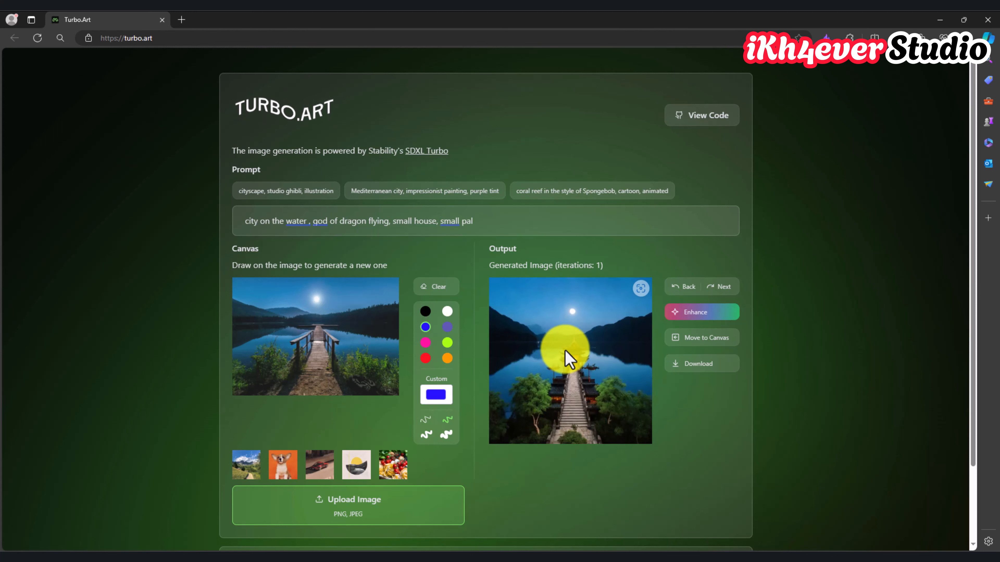
type("ace")
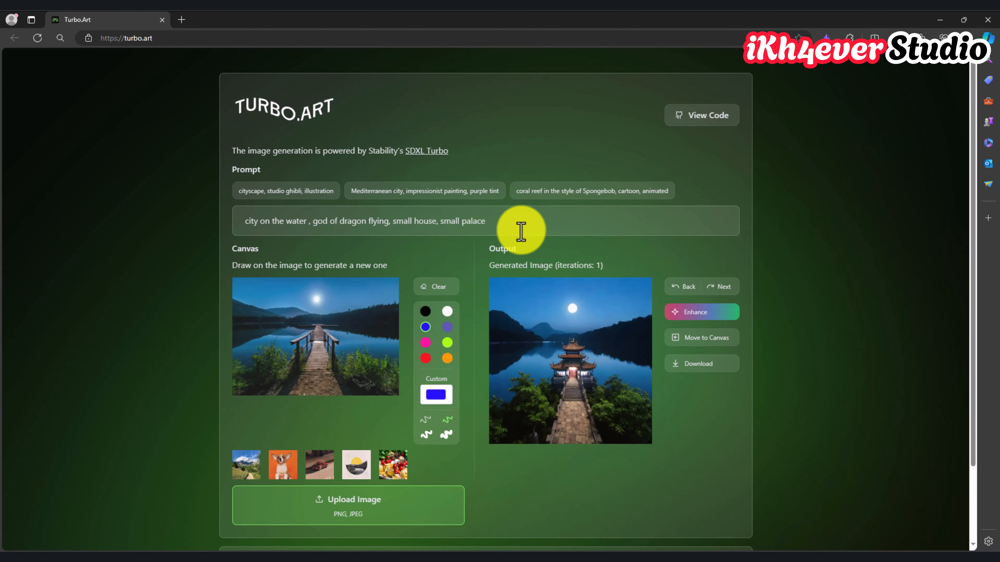
- Append ", dragon on sky, fire on" to the prompt after "small palace"
type(", ")
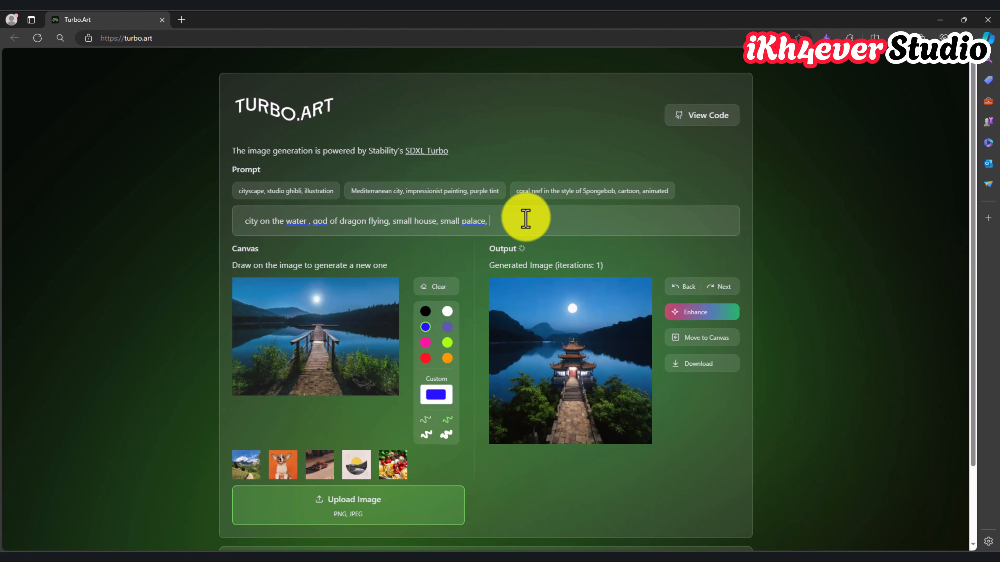
type("dragon o")
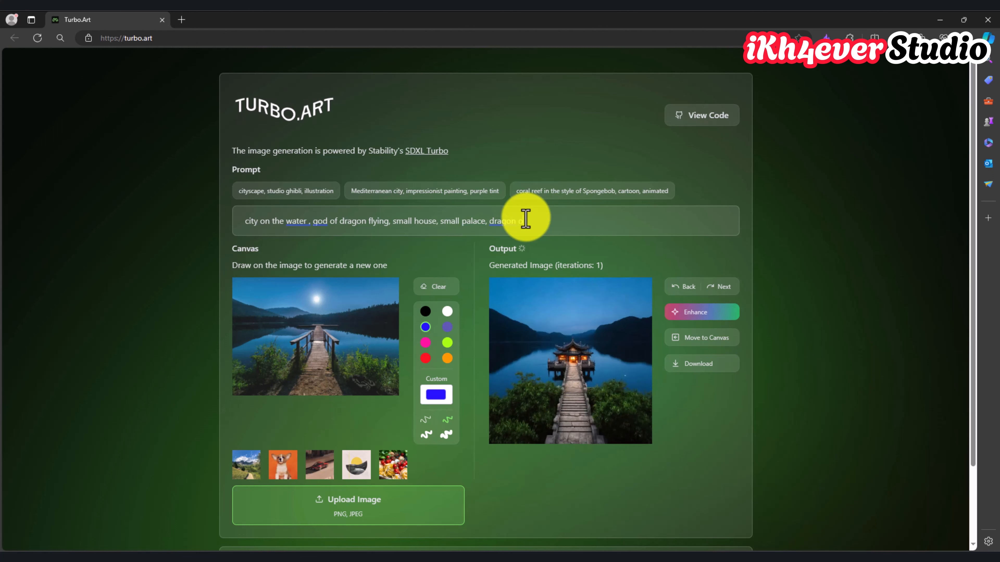
type("f sky")
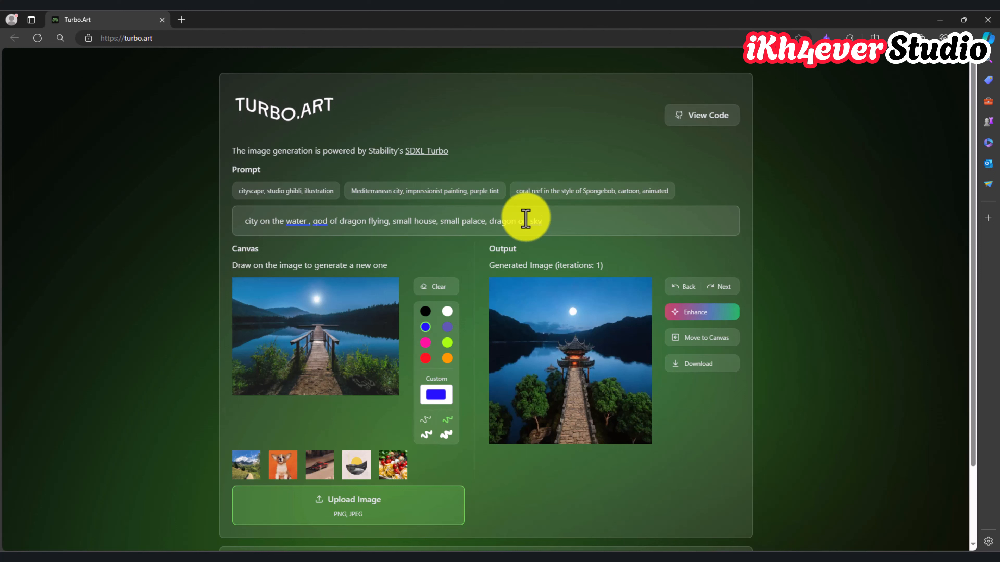
type(", fire")
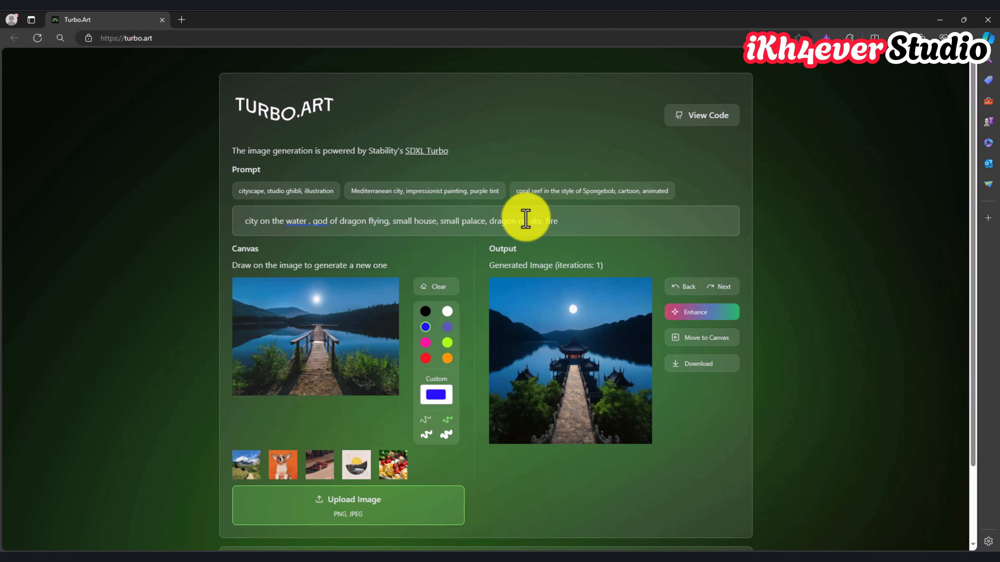
type(" on home")
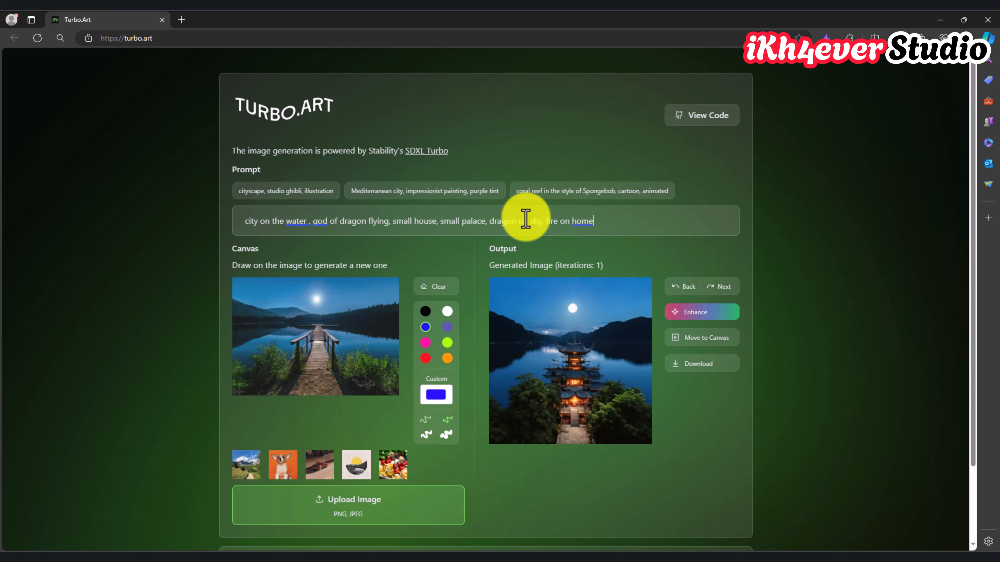
key("BackSpace")
key("BackSpace")
key("BackSpace")
key("BackSpace")
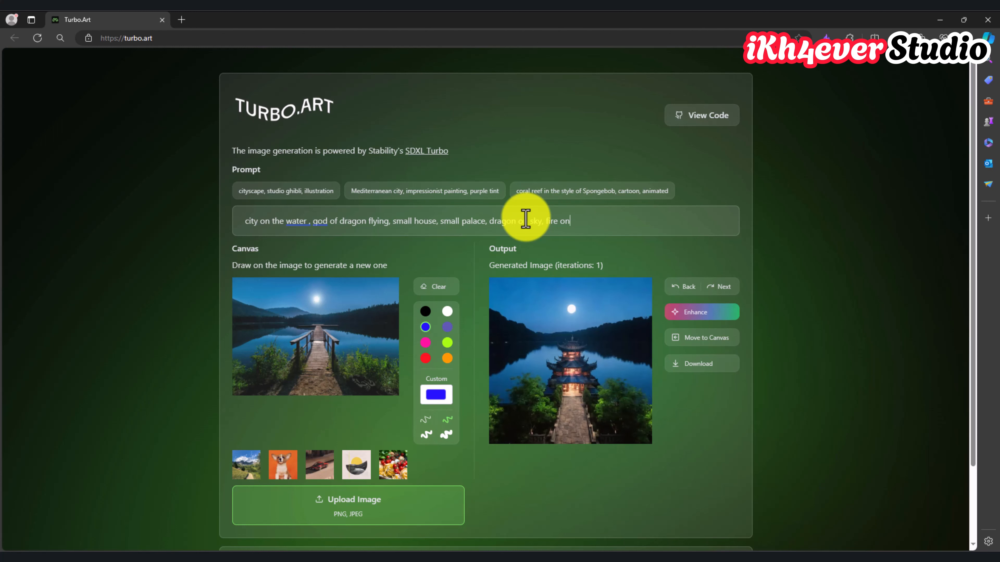
- Download the generated palace image, open modal-generated-image (2).jpeg to inspect it, and close the viewer
left_click(699, 364)
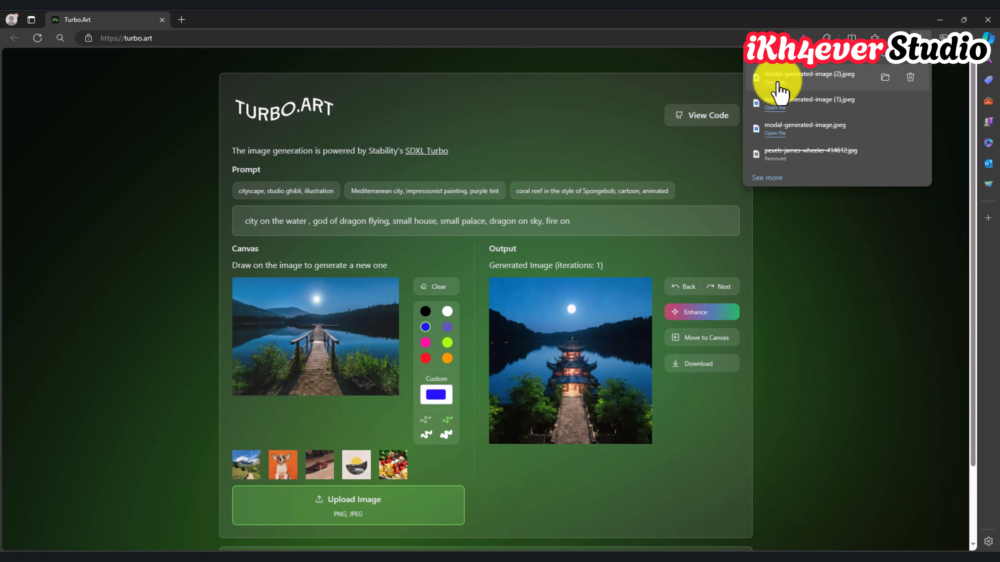
left_click(777, 92)
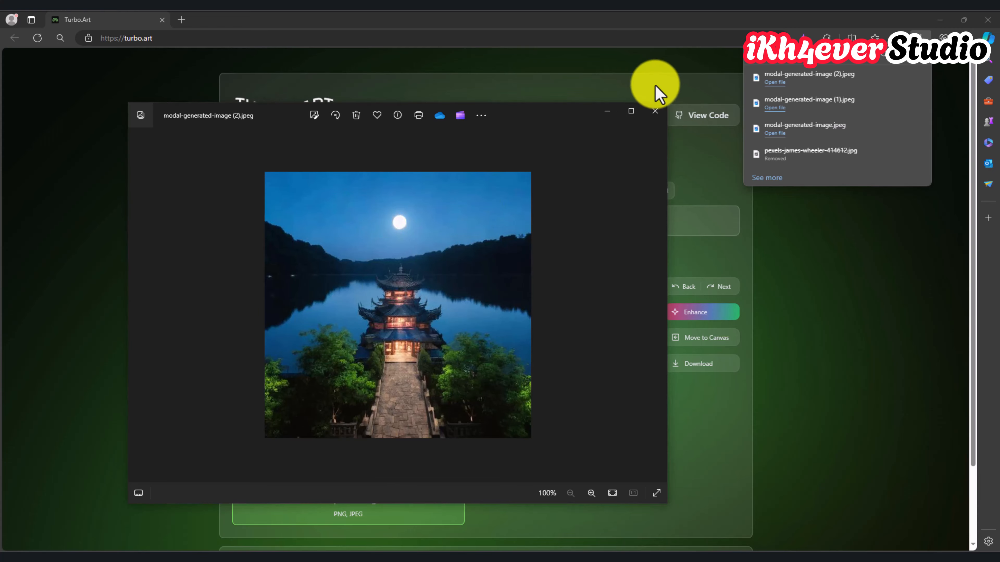
left_click(654, 115)
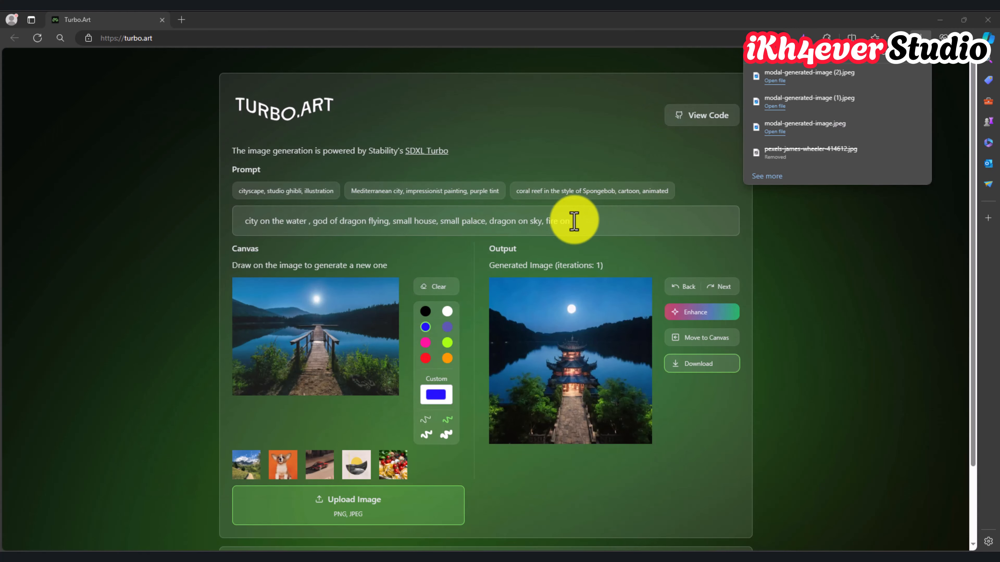
- Replace the whole prompt with "cartoon with forest"
left_click(505, 222)
left_click_drag(504, 222, 236, 225)
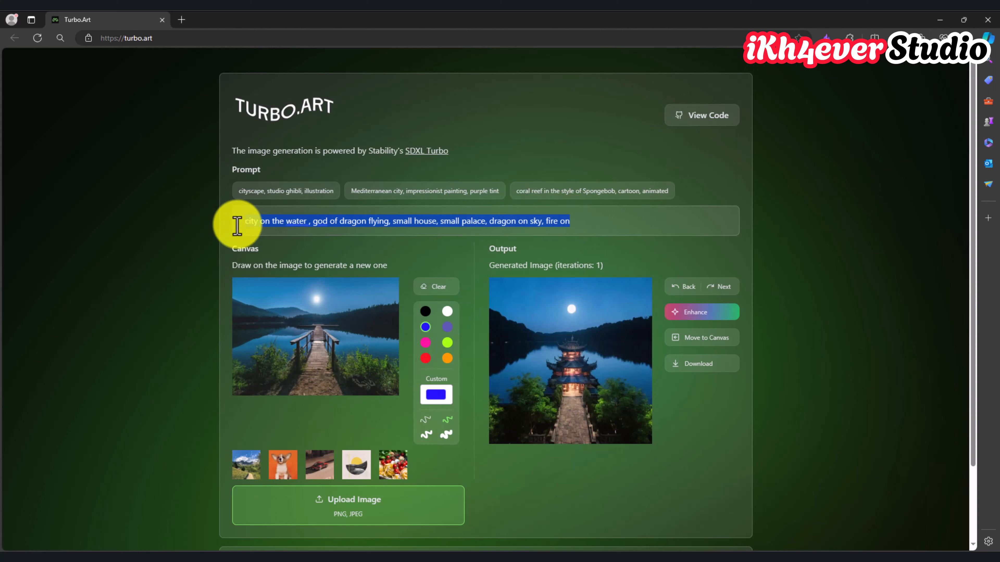
key("BackSpace")
type("cat")
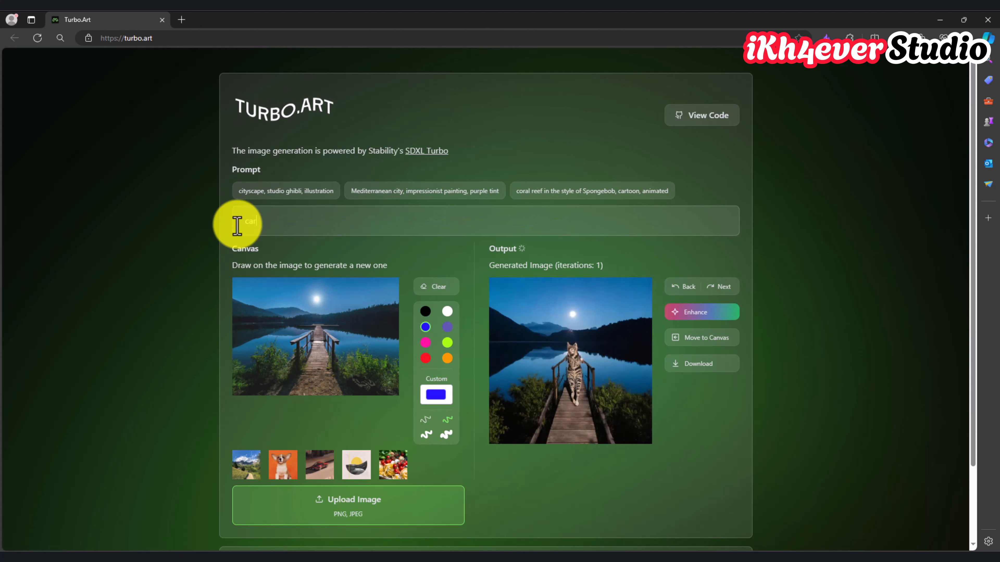
type("toon")
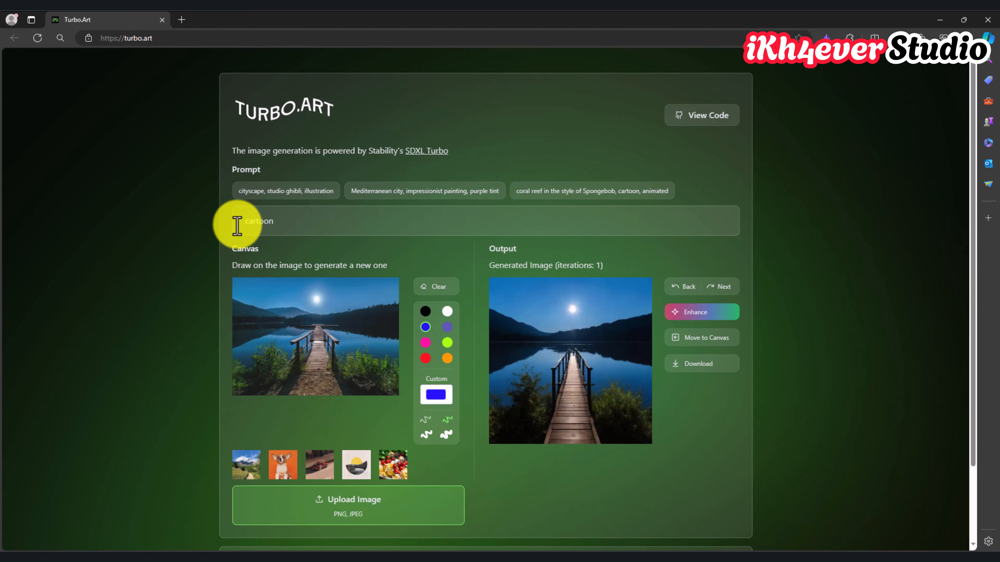
type(" with")
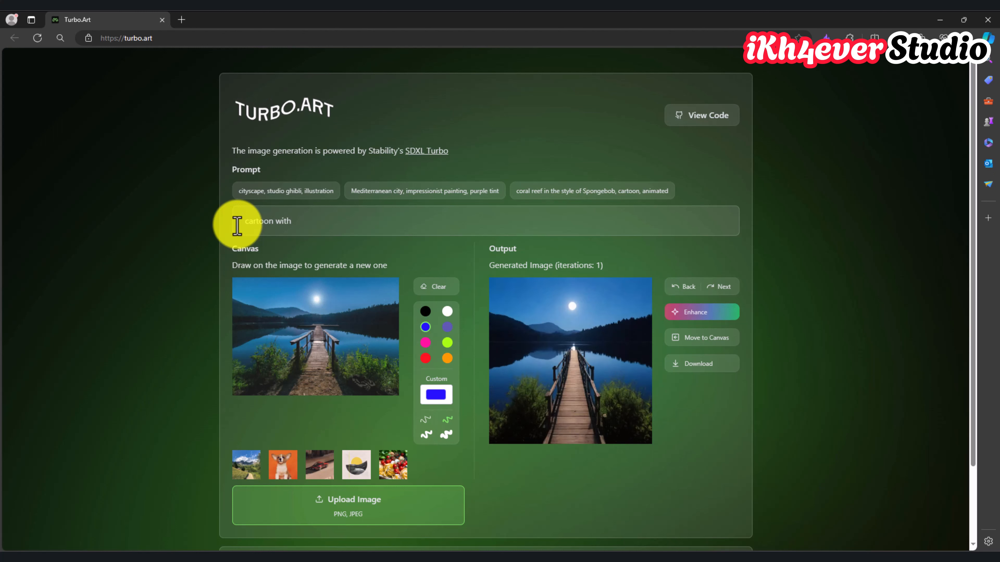
type(" forest")
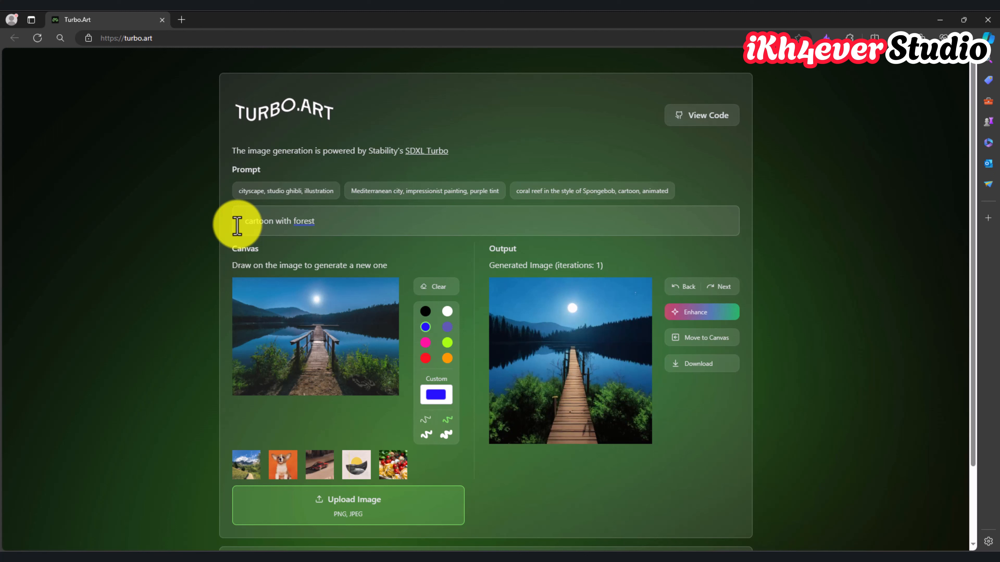
- Move the generated forest image to the canvas and extend the prompt with ", car on the water"
left_click(726, 347)
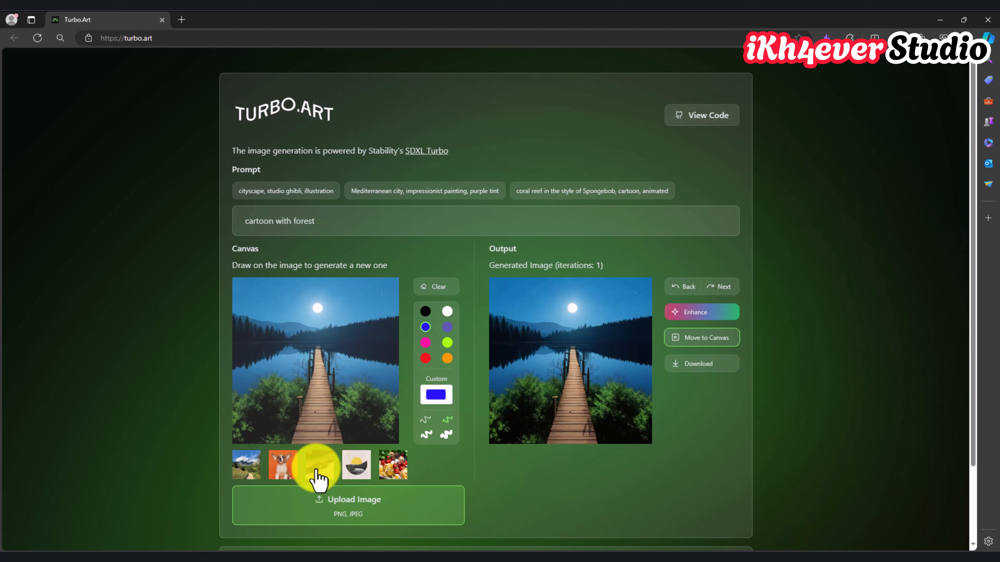
left_click(377, 227)
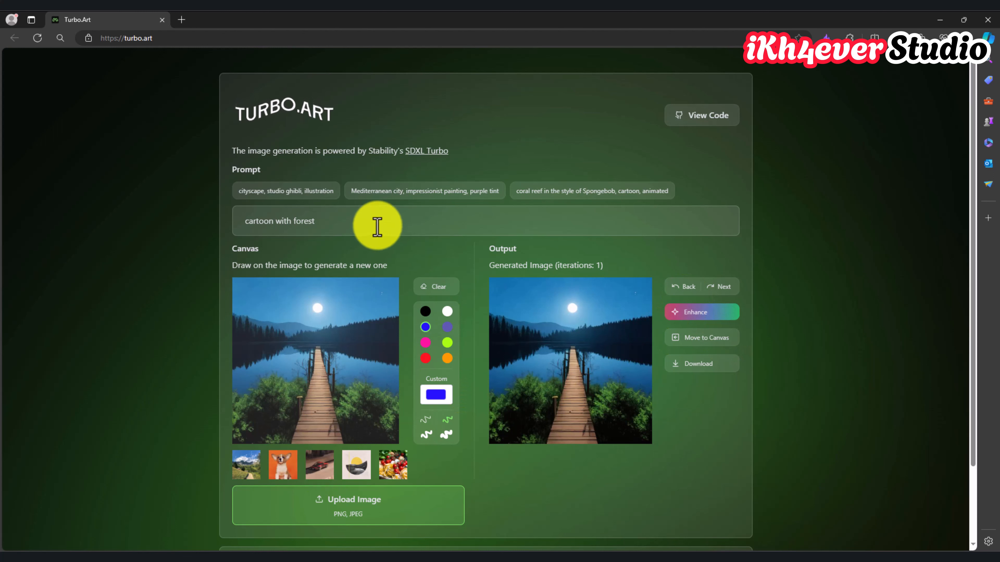
type(", c")
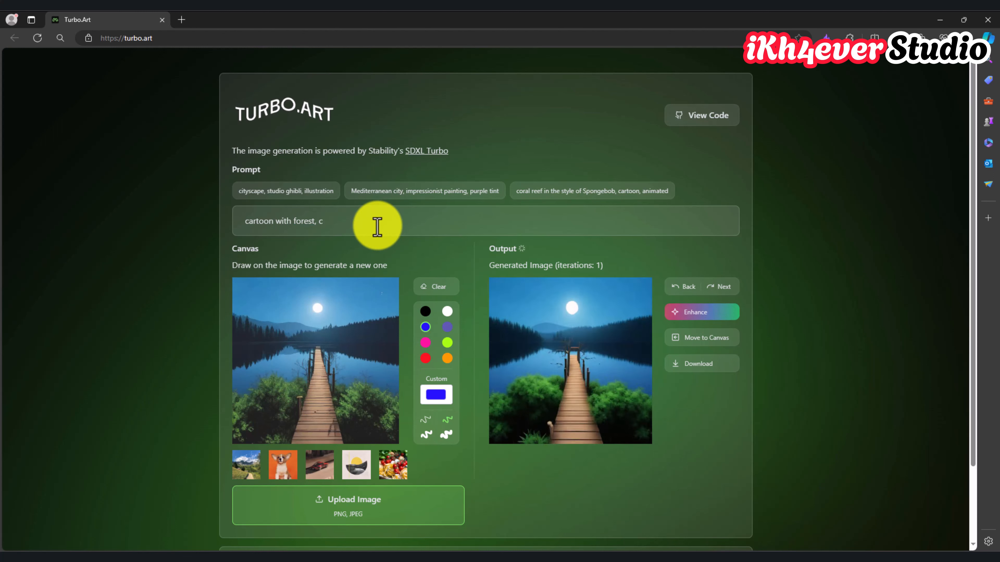
type("ar on the w")
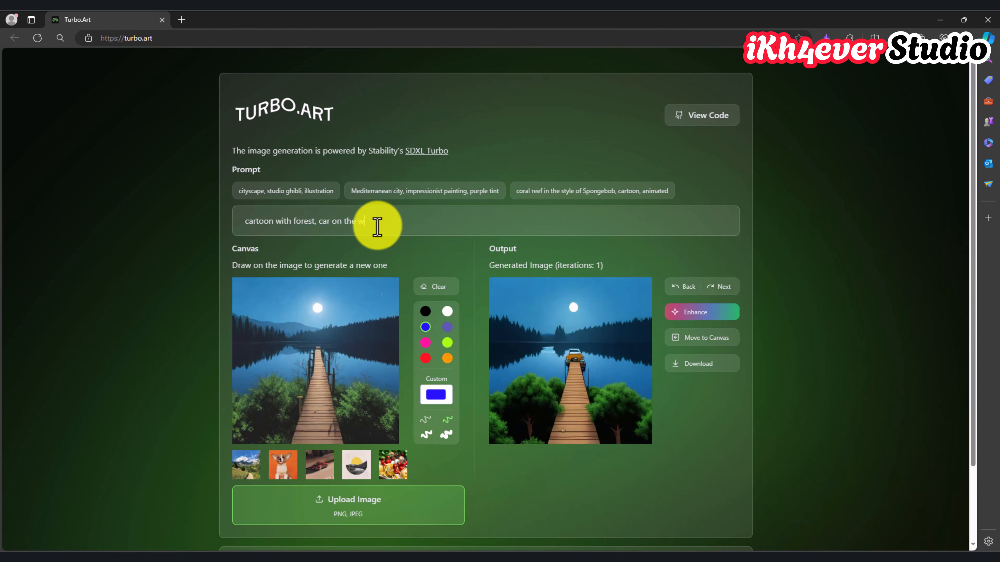
type("ater")
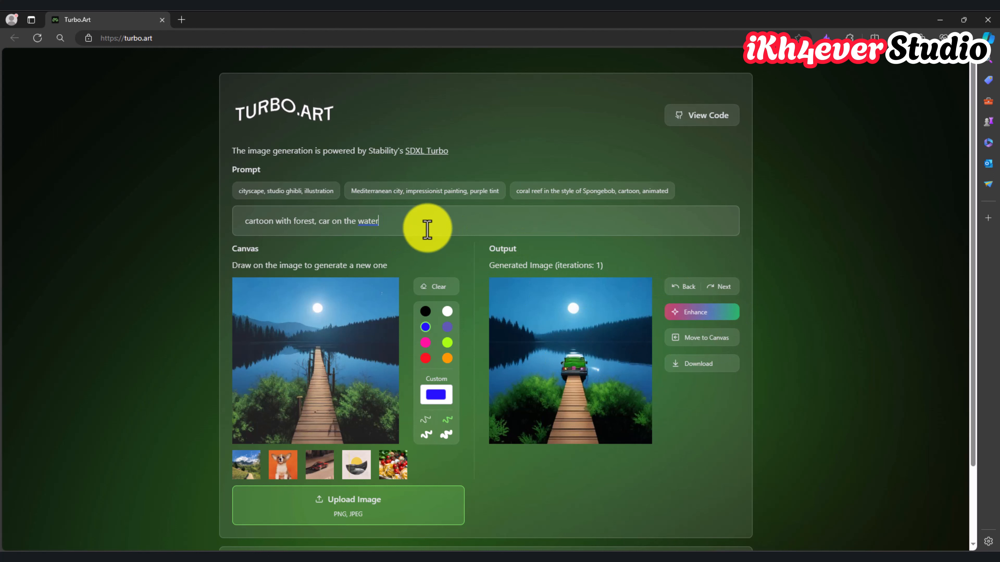
- Append "2 cars, ship" to the end of the cartoon forest prompt
type("2 car")
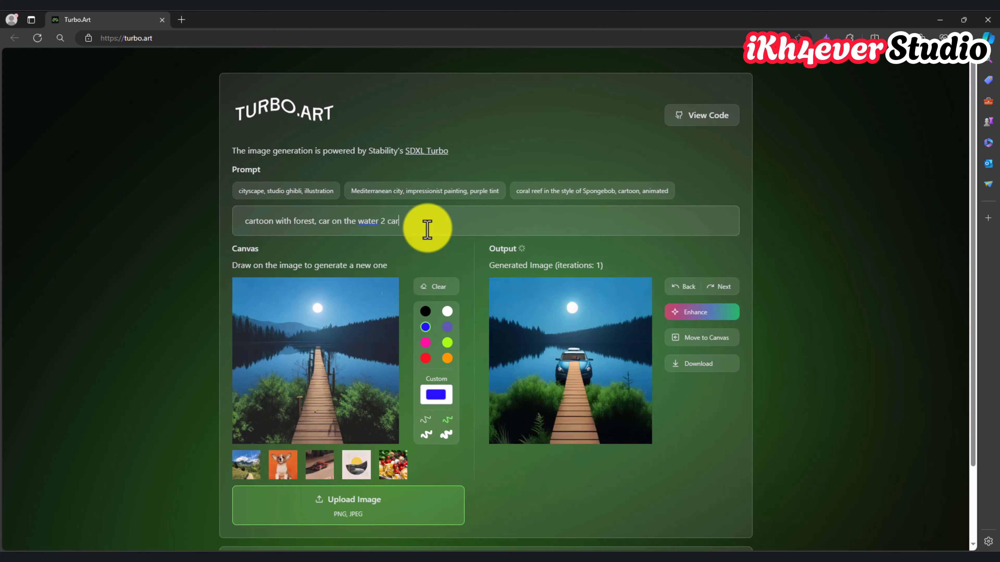
type("s")
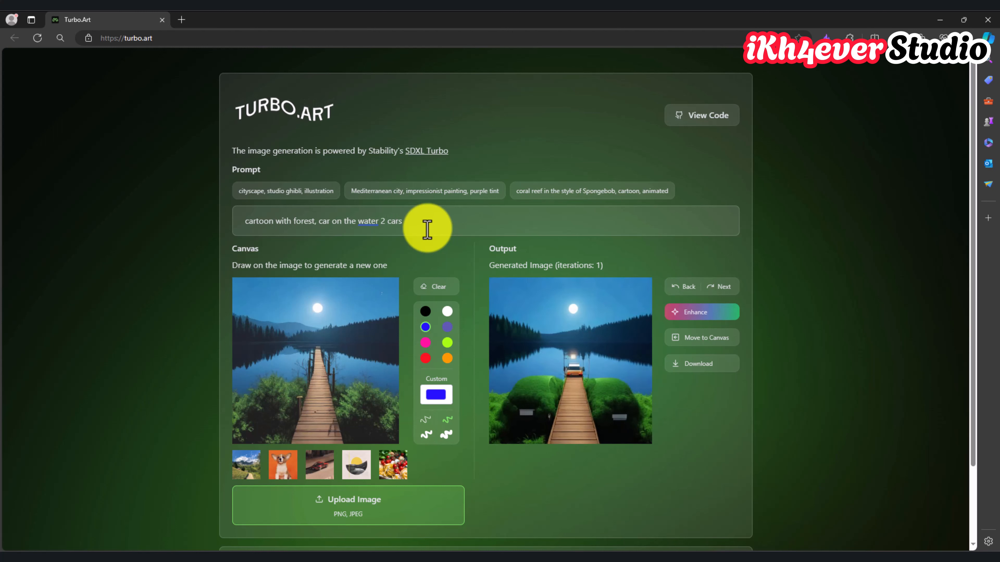
type(", ship")
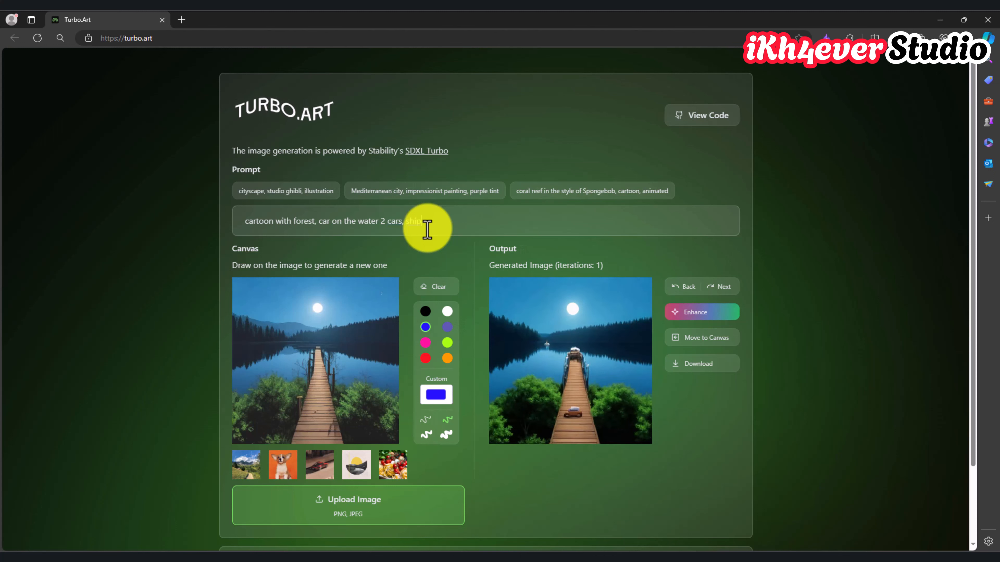
- Download the generated cartoon image, open modal-generated-image (3).jpeg to inspect it, and close the viewer and the downloads list
left_click(691, 368)
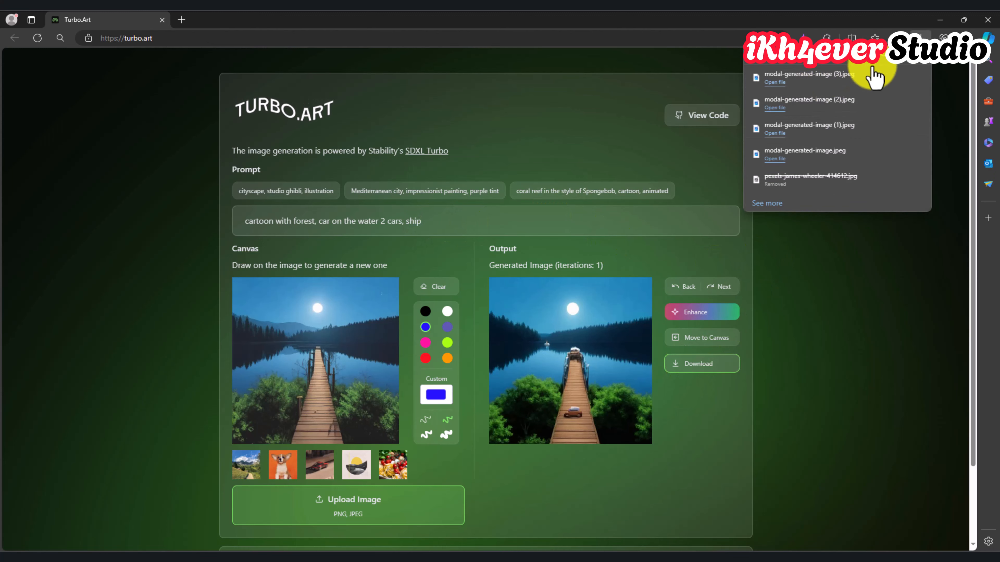
left_click(775, 85)
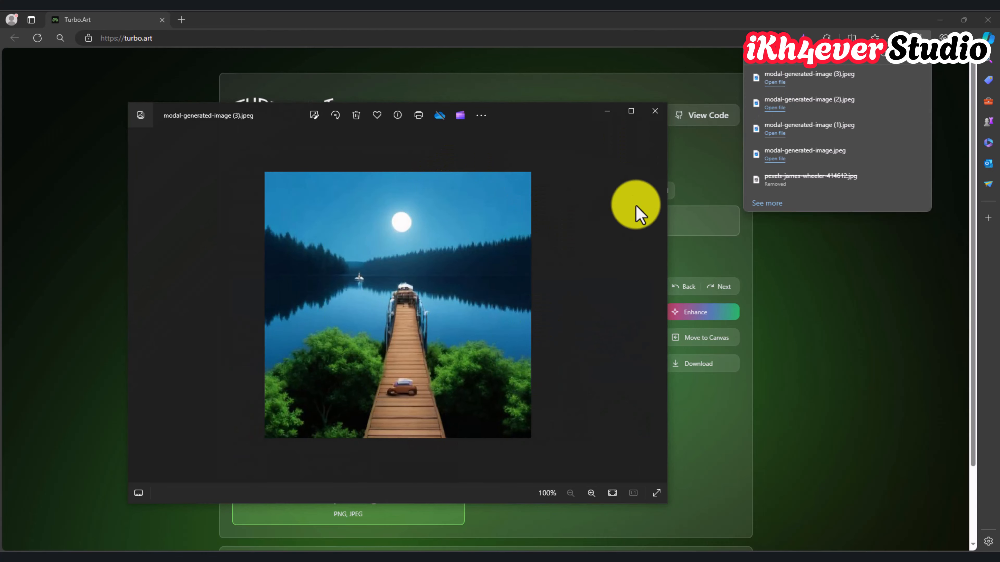
left_click(655, 114)
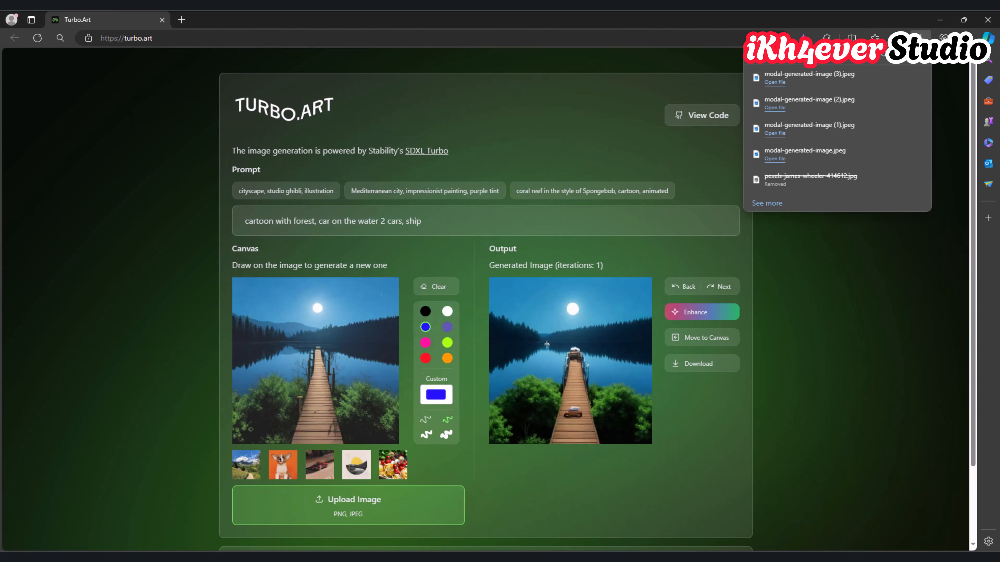
left_click(668, 138)
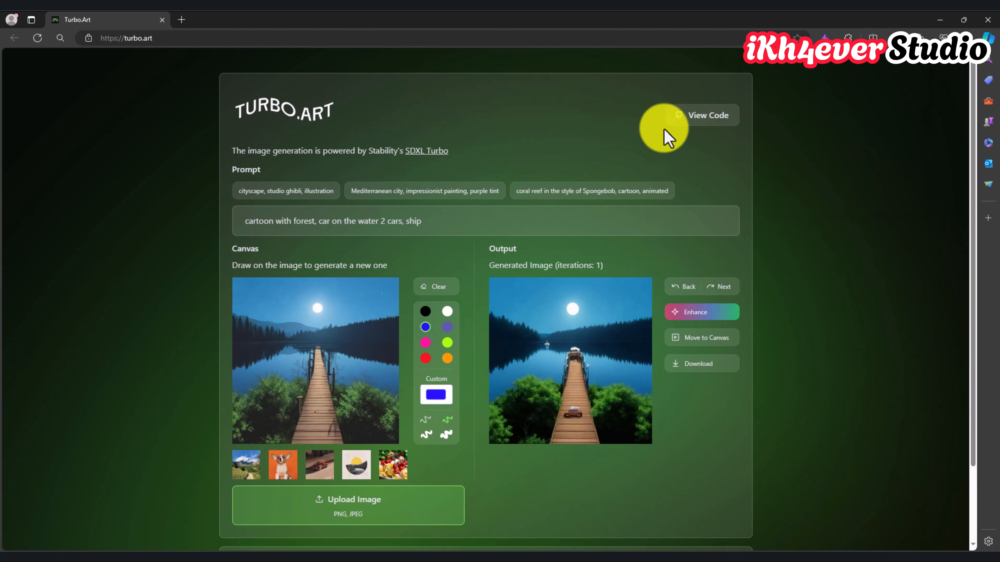
- Open the project's source code repository on GitHub and look through the README and its demo animation
left_click(694, 115)
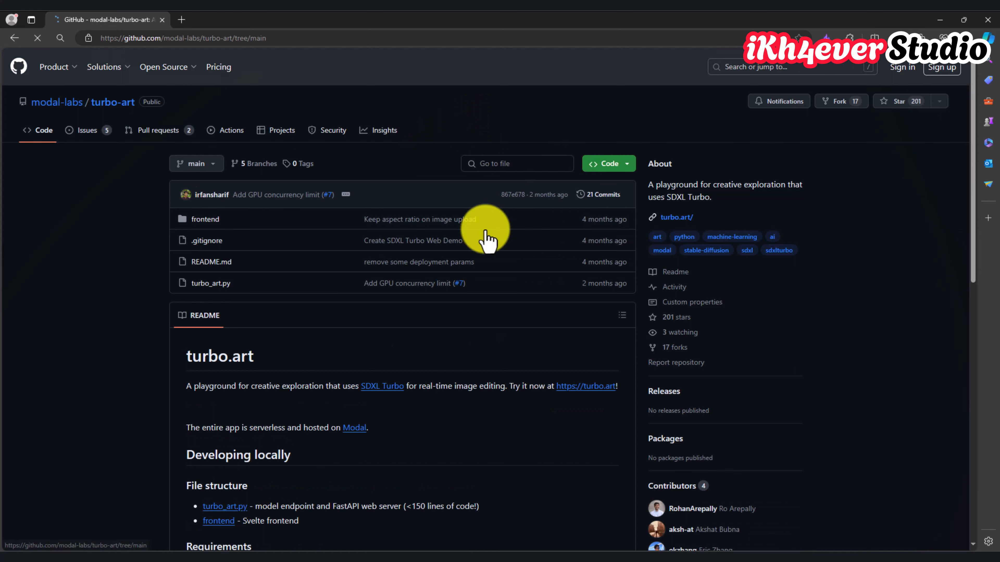
scroll(330, 397, "down", 5)
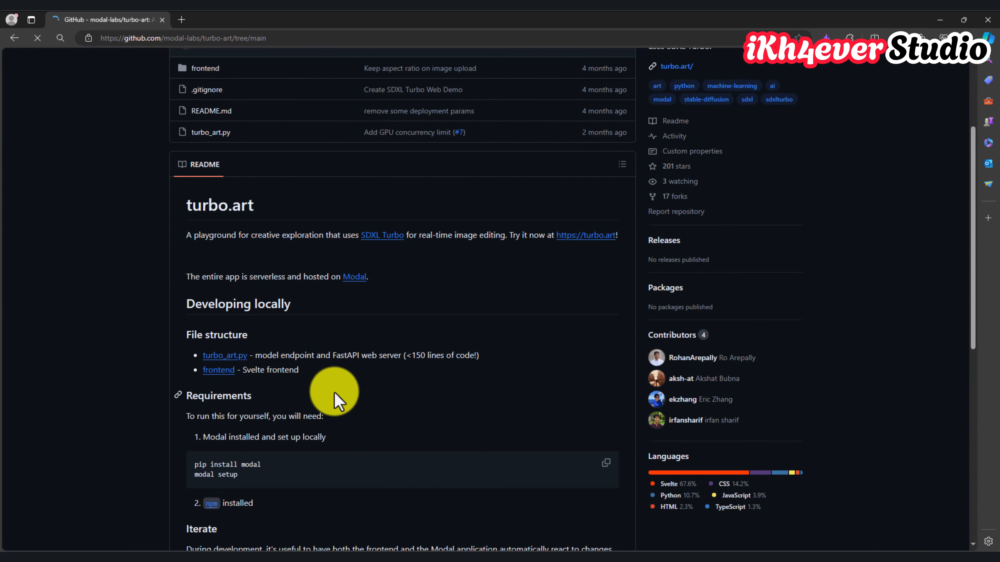
scroll(372, 350, "down", 3)
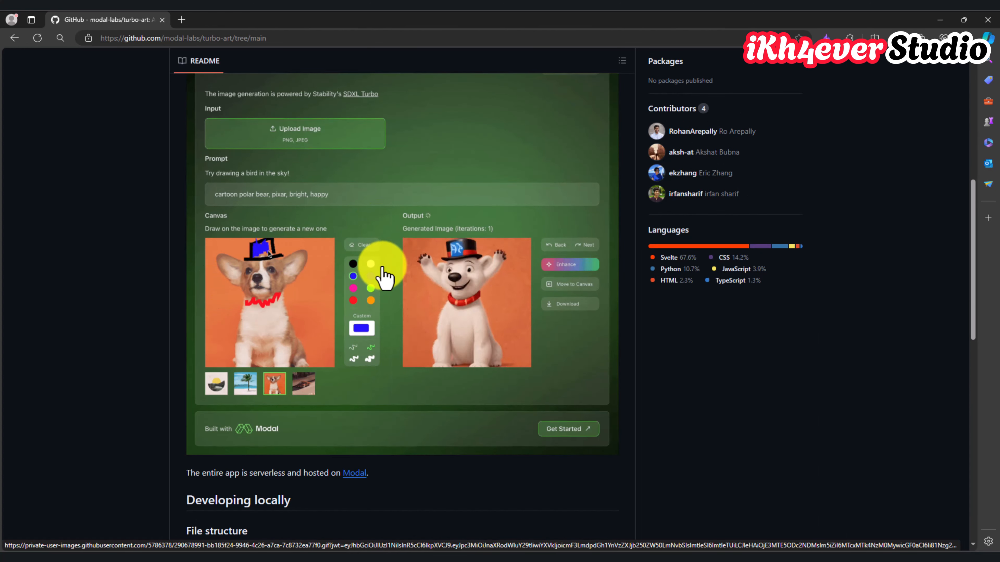
scroll(383, 278, "down", 2)
scroll(383, 278, "up", 4)
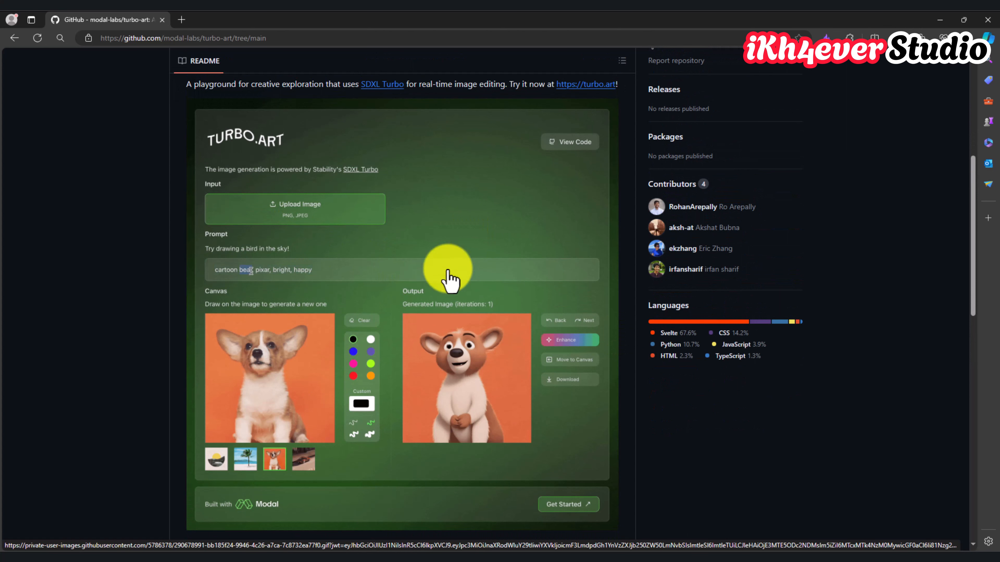